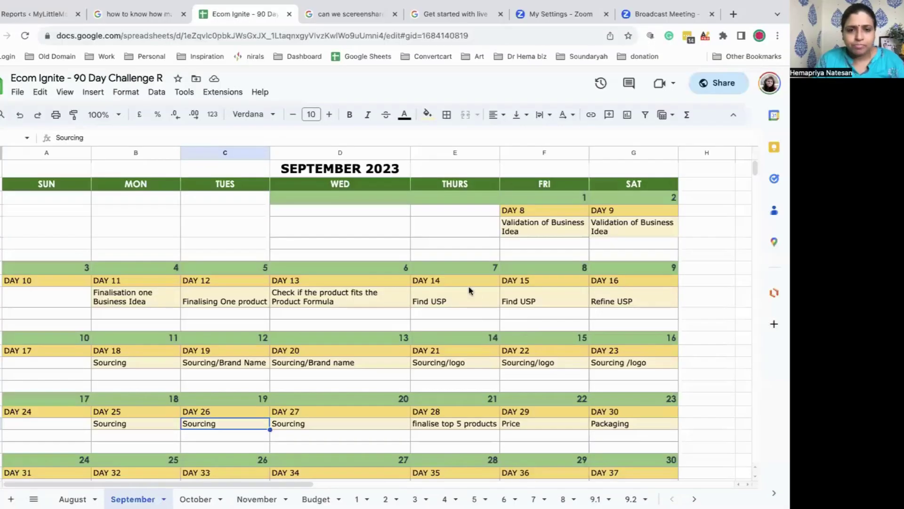
Append '/ logo' to the DAY 26 Sourcing cell so it reads 'Sourcing/ logo'
scroll(442, 339, down, 2)
scroll(441, 339, down, 1)
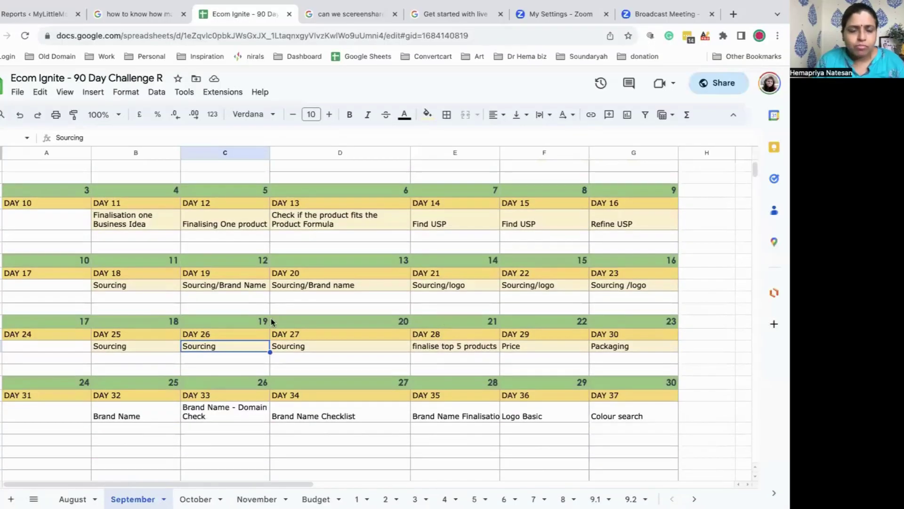
double_click(231, 351)
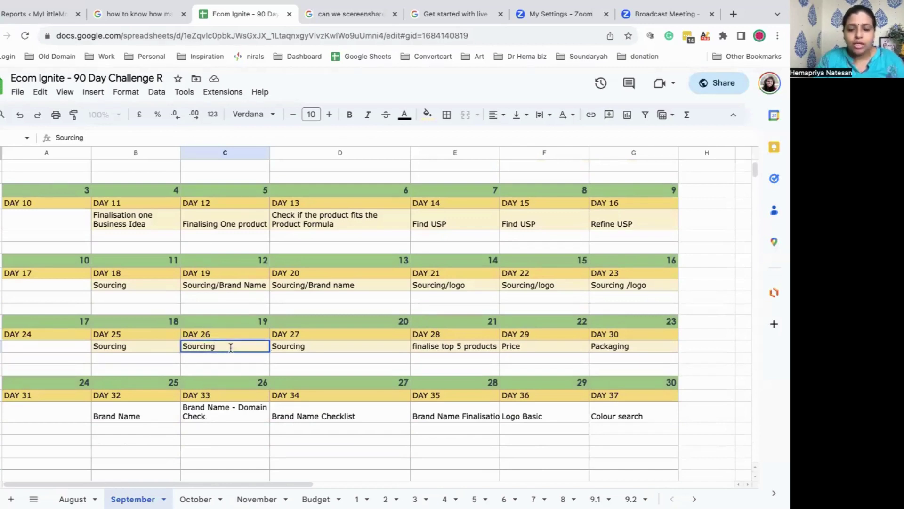
text(/ logo)
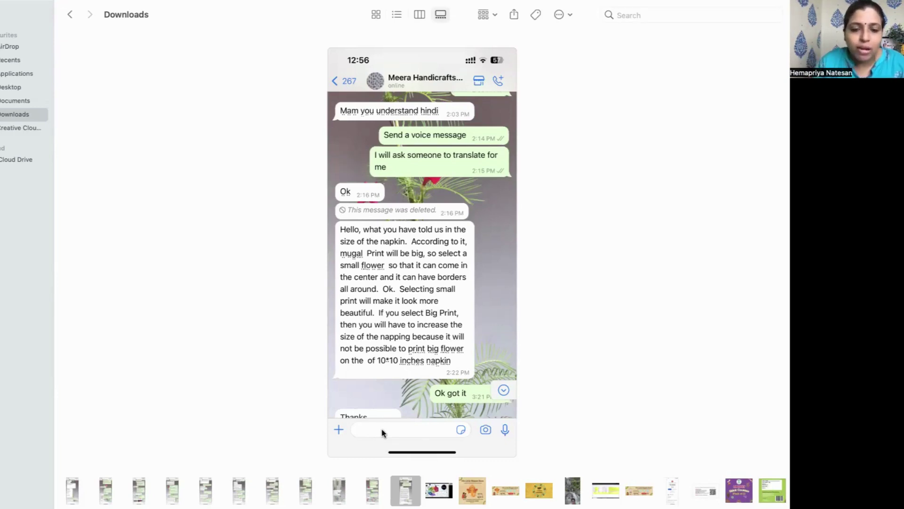
Preview chat screenshots IMG_5457, IMG_5458 and IMG_5459, finishing on IMG_5459 about border colours
click(372, 492)
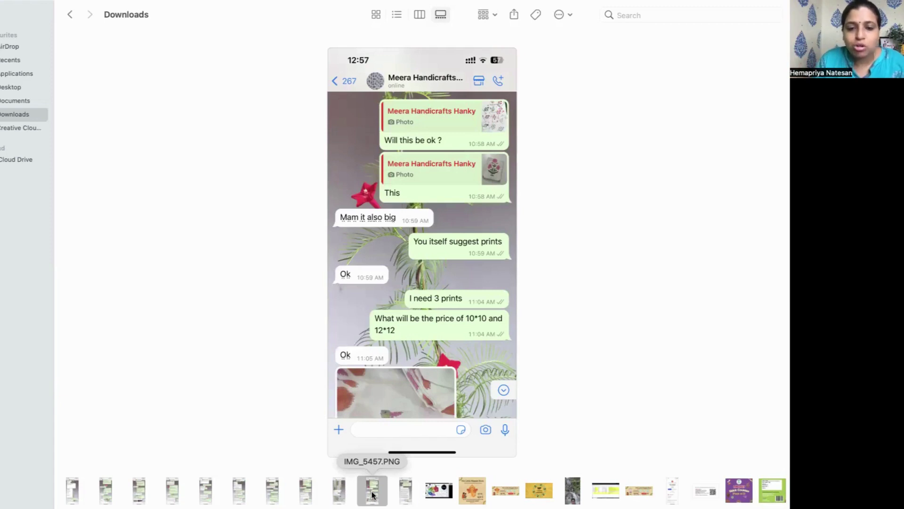
click(342, 498)
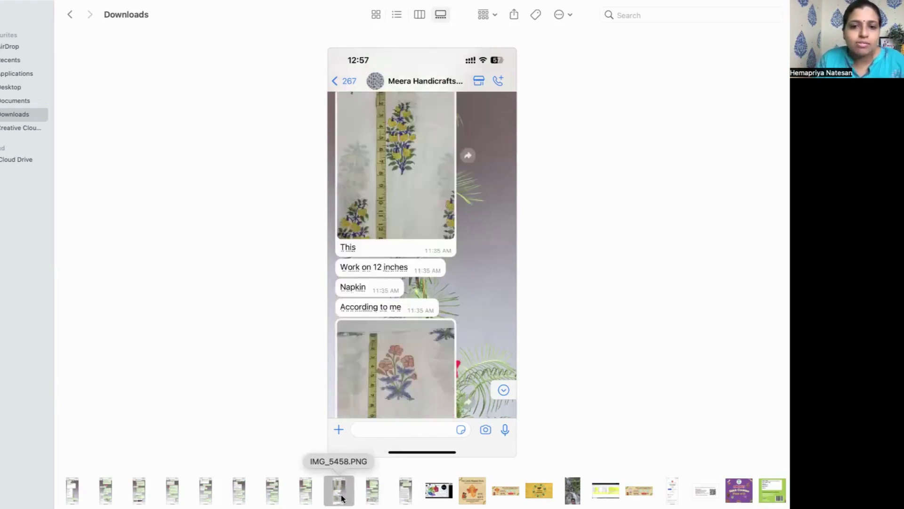
click(306, 492)
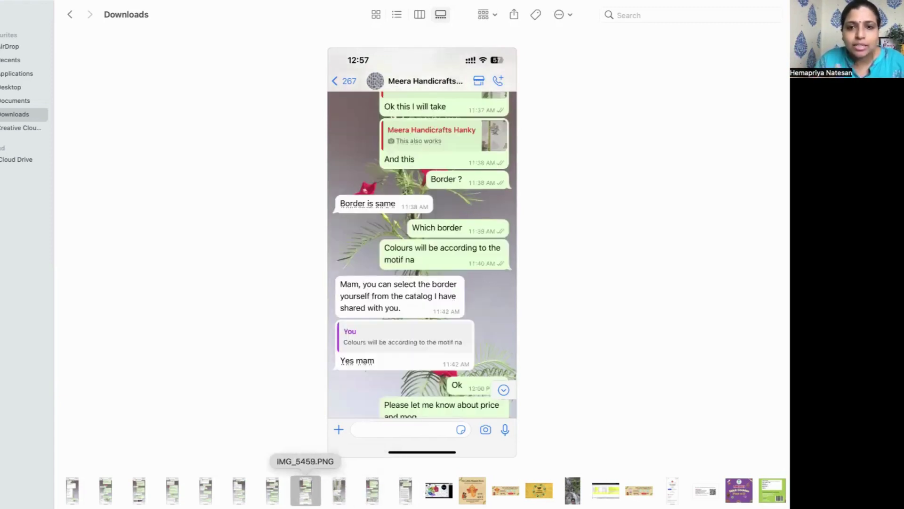
click(339, 490)
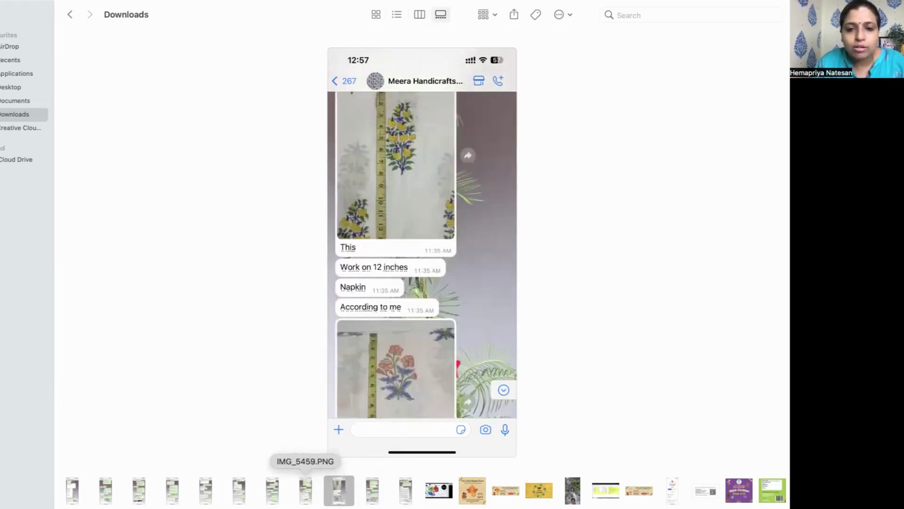
click(306, 490)
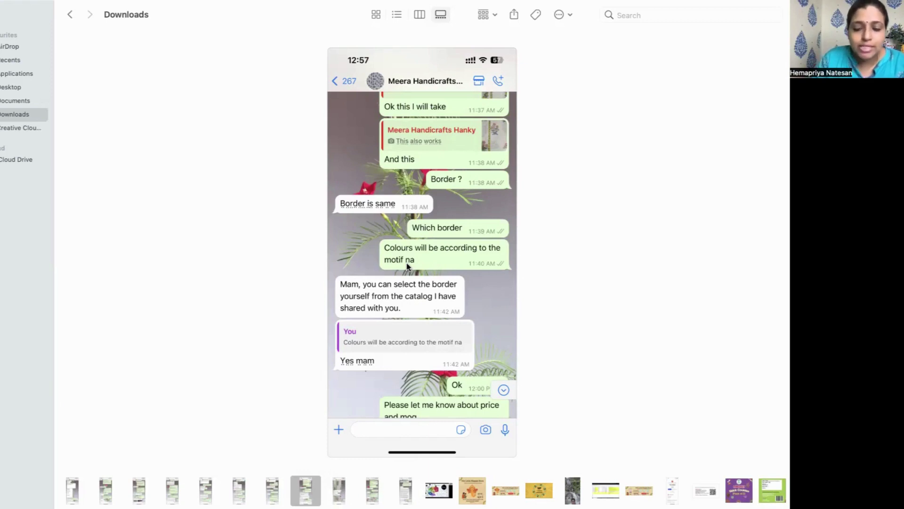
Step back three screenshots to the chat about minimum order and price per design
key(Left)
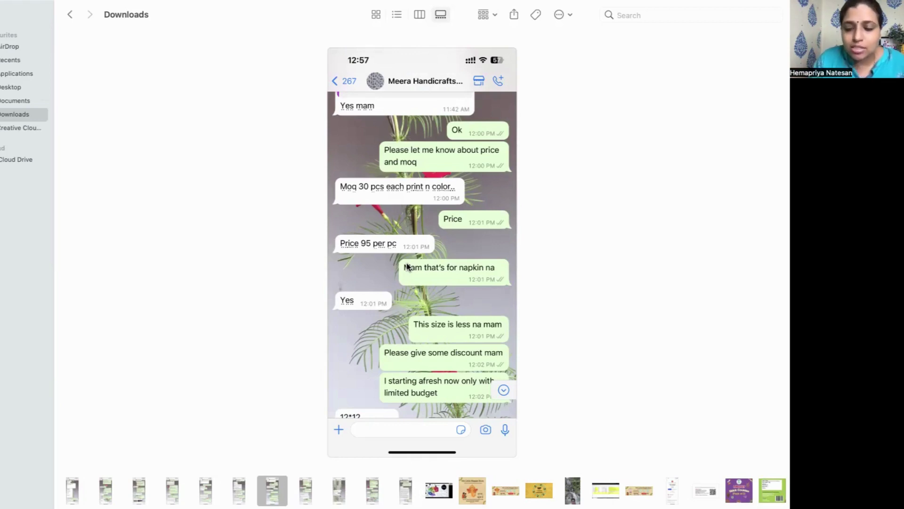
key(Left)
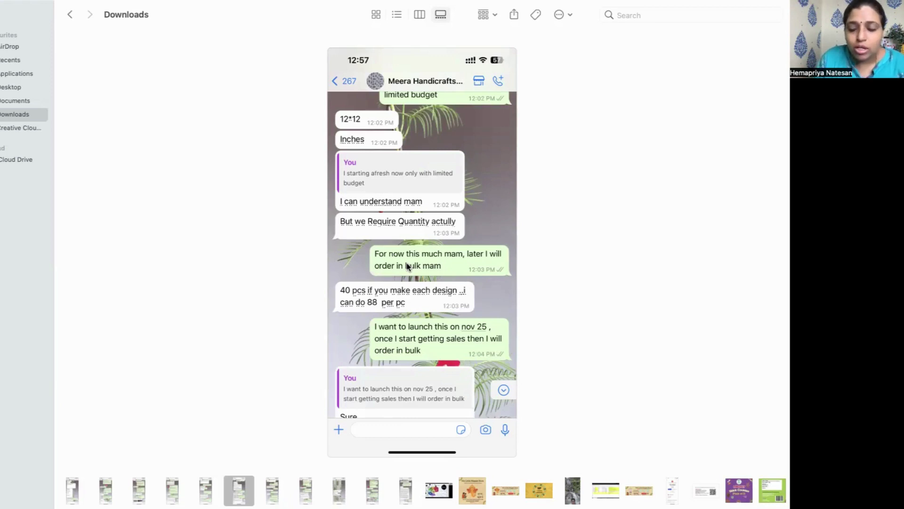
key(Left)
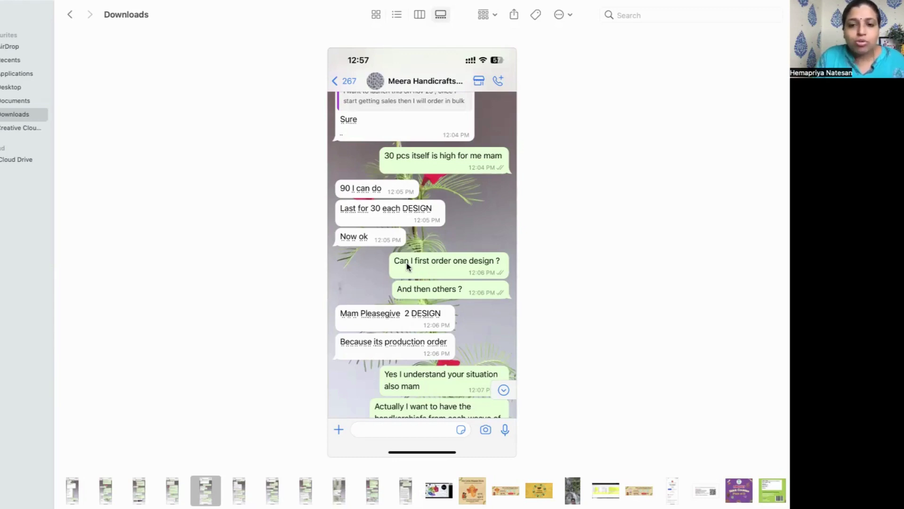
Page back four more screenshots to the first chat screenshot in the folder
key(Left)
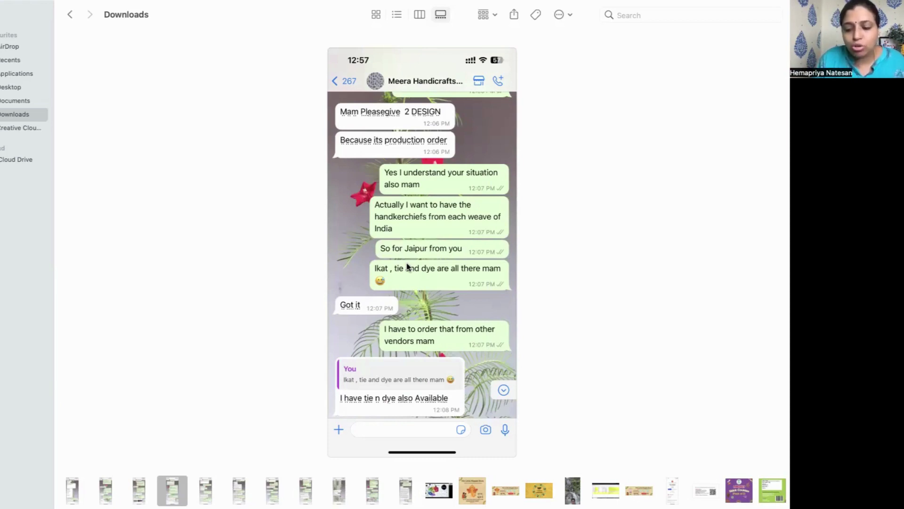
key(Left)
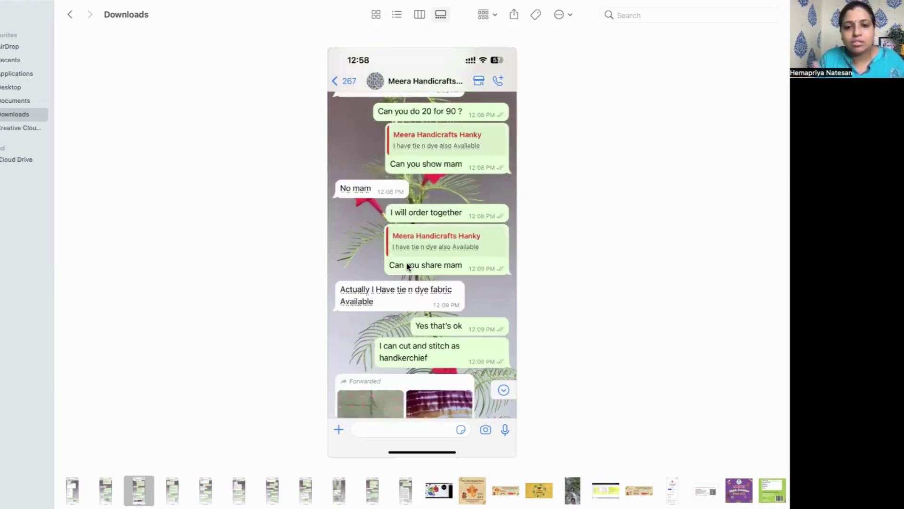
key(Left)
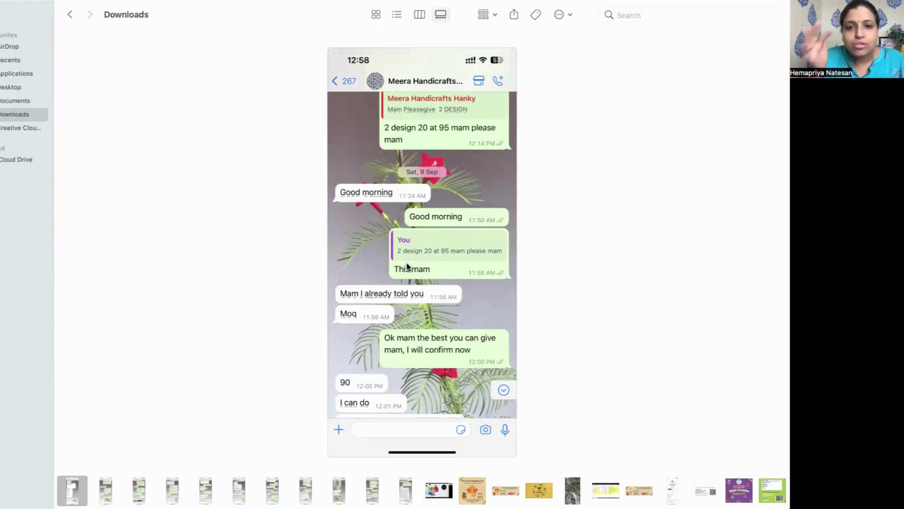
key(Left)
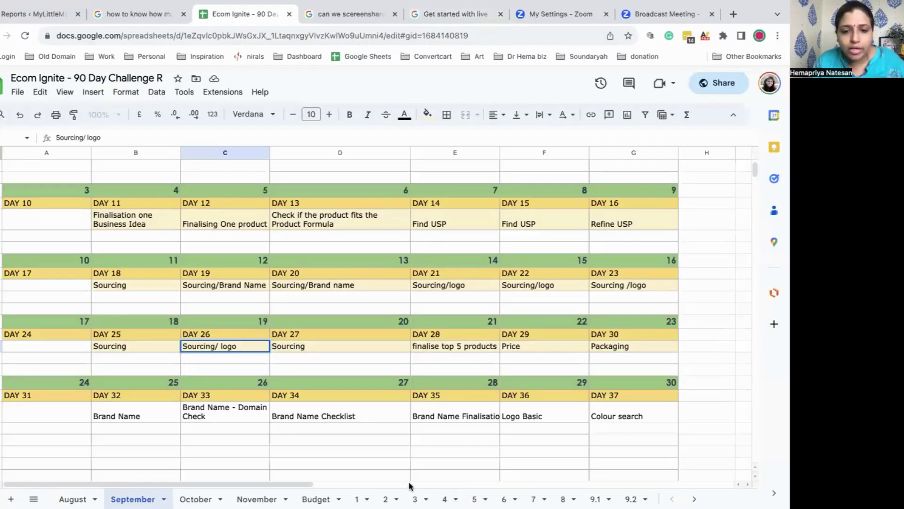
On the Budget sheet, enter Sept 19, 'Order hanky', 6090 in row 9 with balance formula =D7-C9
click(316, 499)
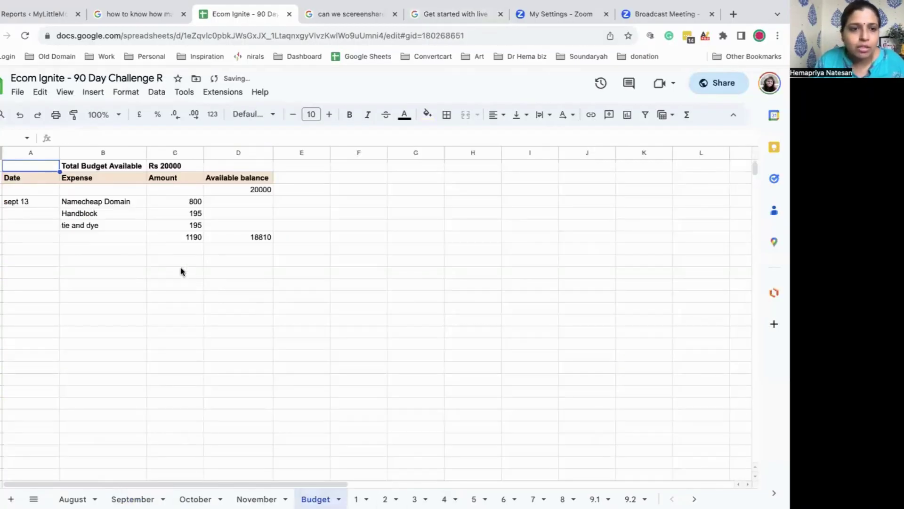
click(38, 264)
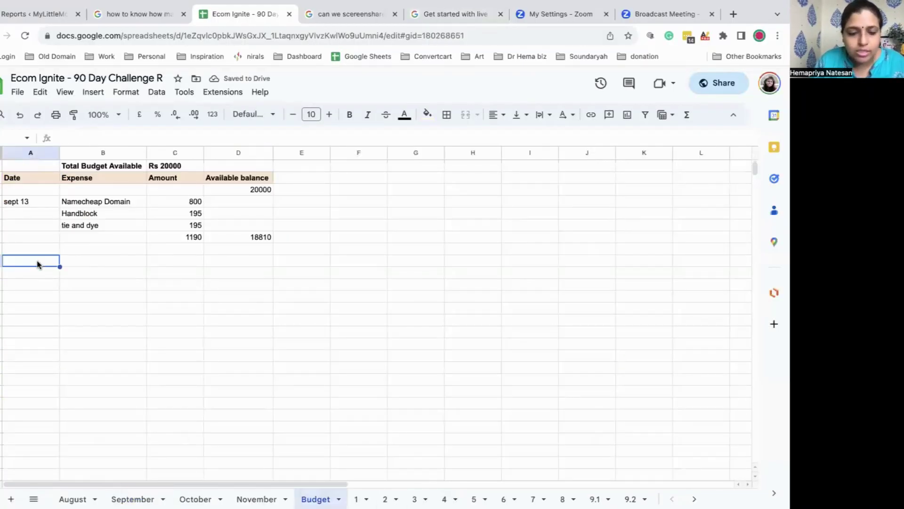
text(Sept 19)
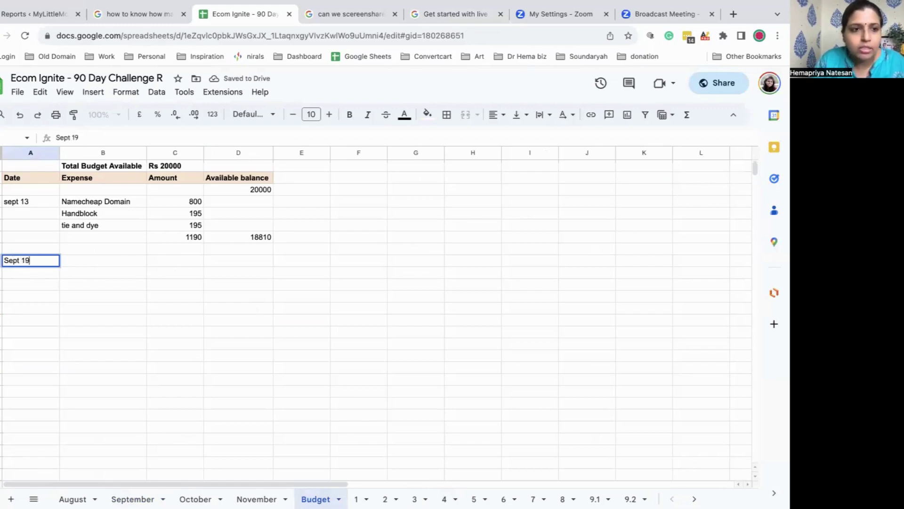
click(81, 263)
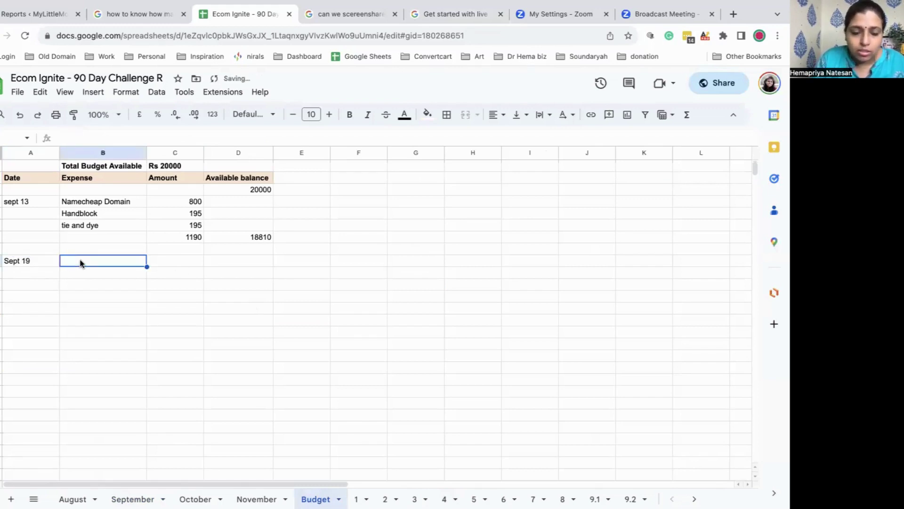
text(Order )
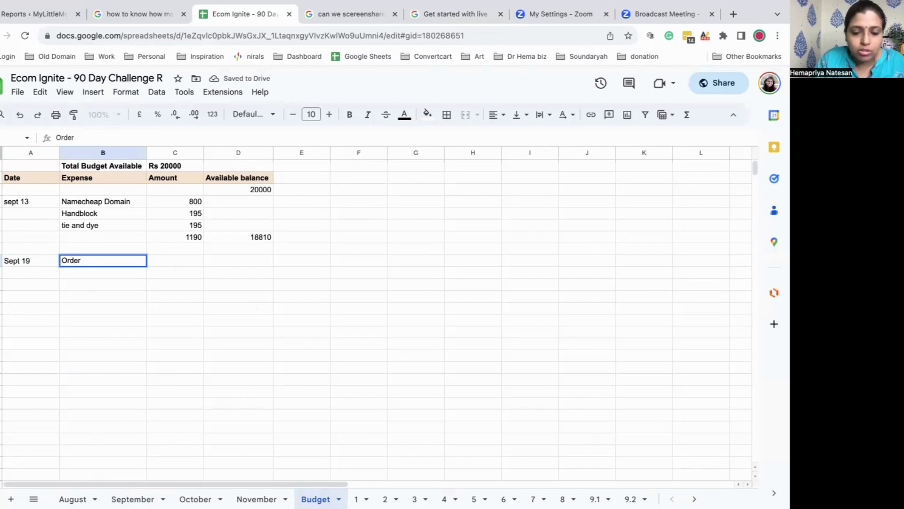
text(hanky)
click(154, 265)
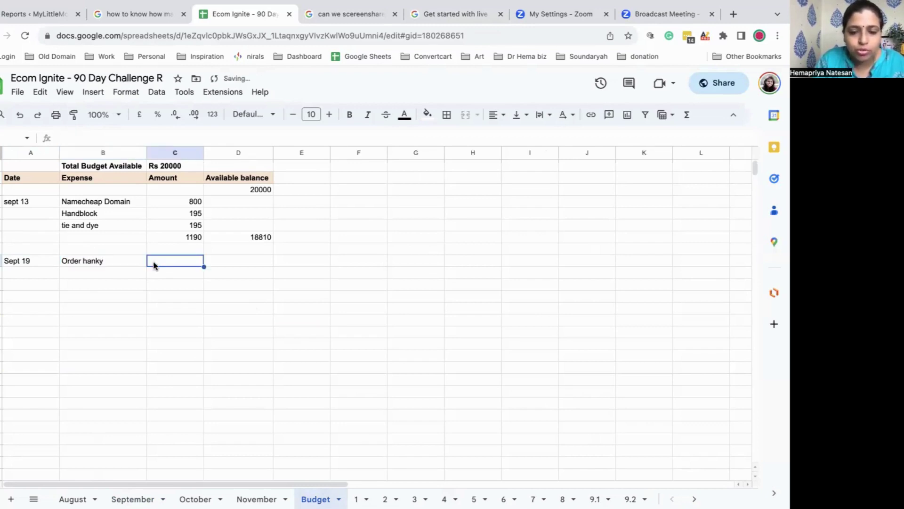
text(6090)
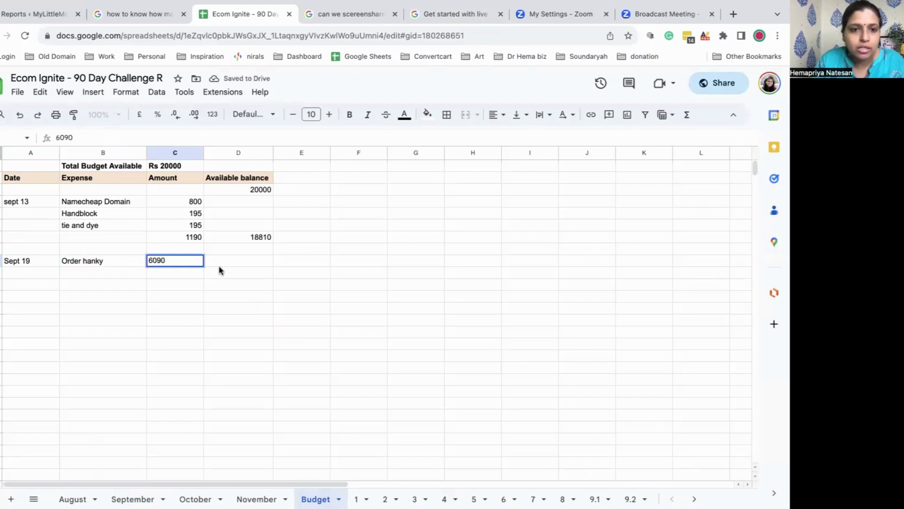
click(219, 266)
text(=)
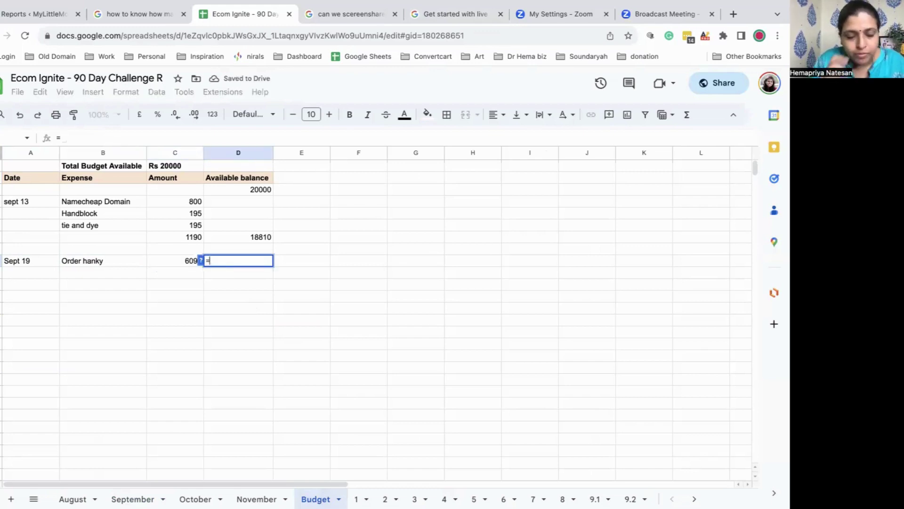
text(D7-)
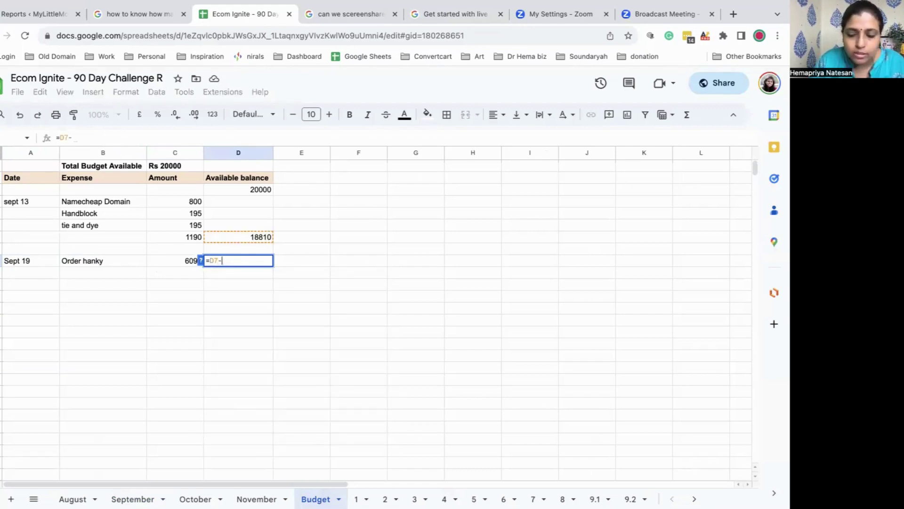
text(C9)
key(Return)
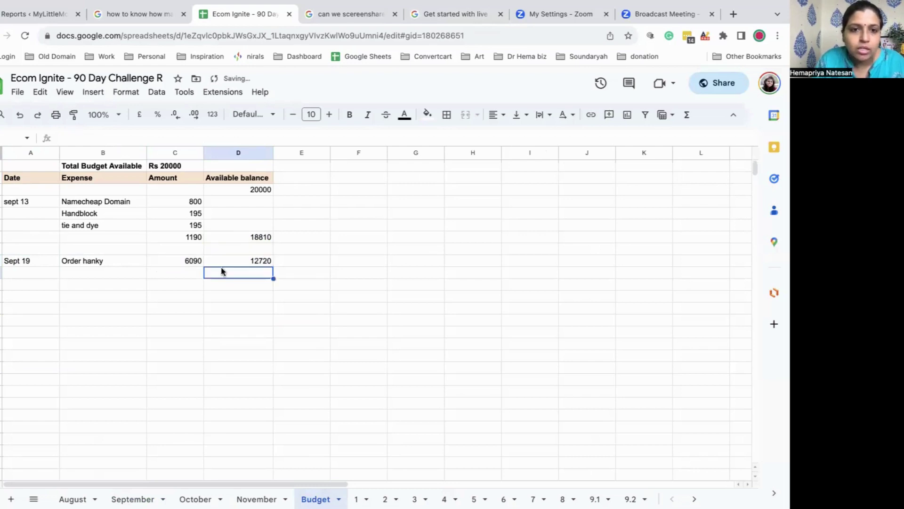
click(311, 265)
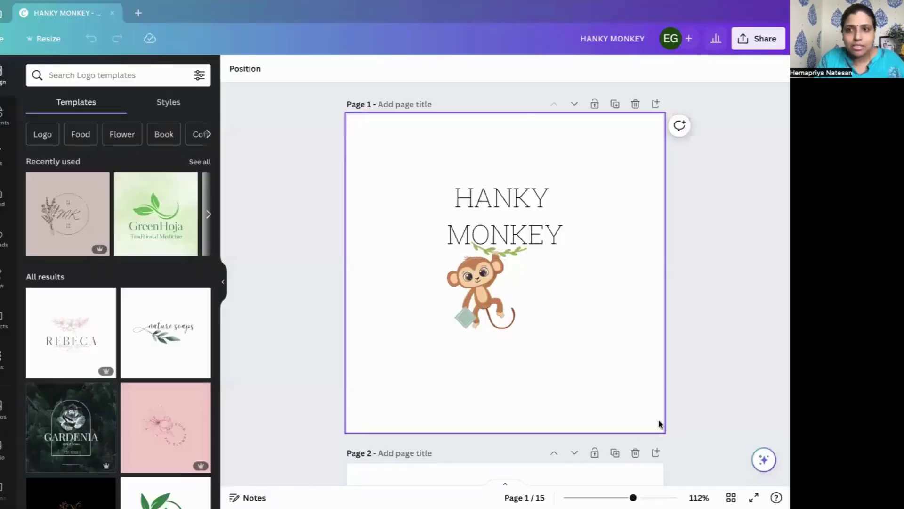
Scroll through the HANKY MONKEY design to bring Page 12 into view
scroll(559, 319, down, 20)
scroll(560, 322, down, 20)
scroll(560, 323, down, 5)
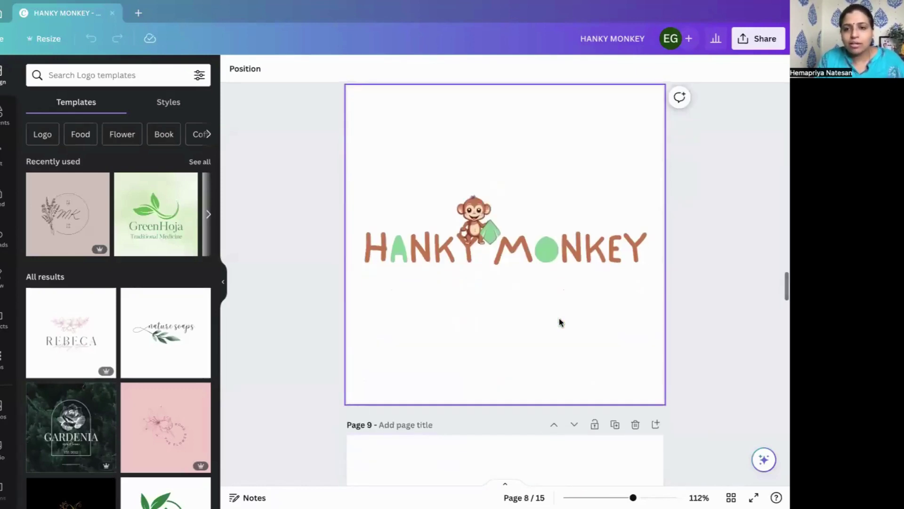
scroll(559, 320, down, 2)
scroll(541, 397, down, 12)
scroll(542, 400, down, 5)
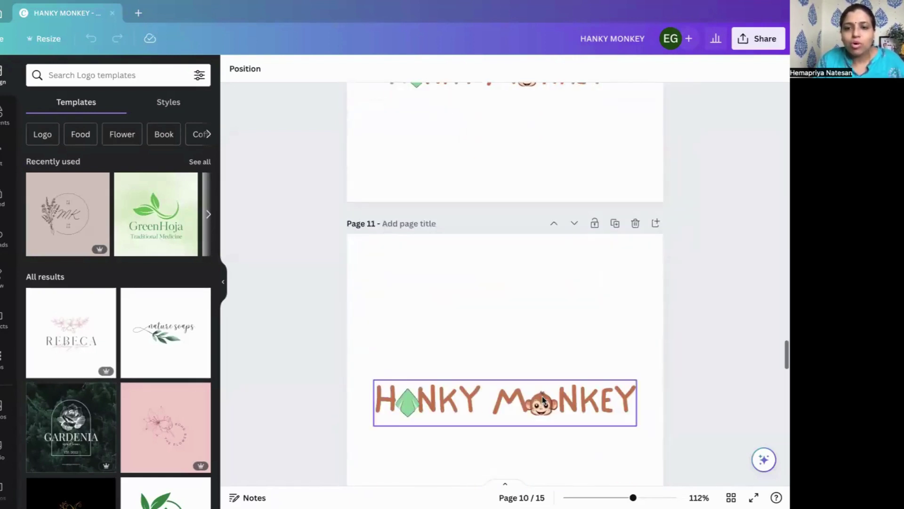
scroll(543, 401, down, 11)
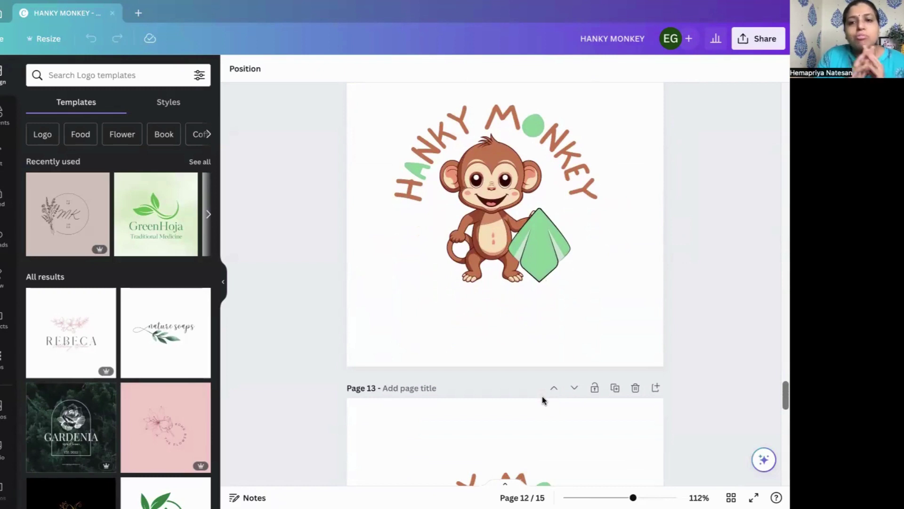
scroll(471, 213, up, 1)
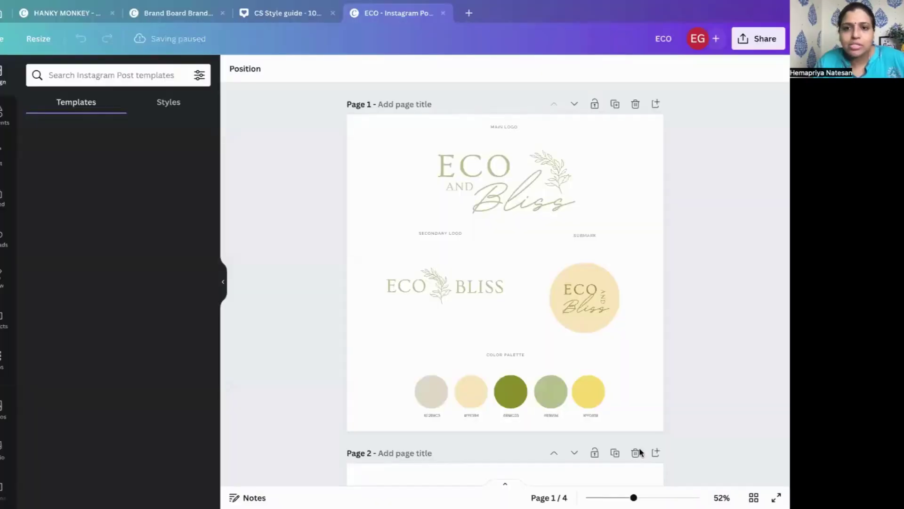
Duplicate the Eco and Bliss brand board page and delete the main logo from the Page 2 copy
scroll(657, 358, down, 4)
scroll(657, 359, up, 4)
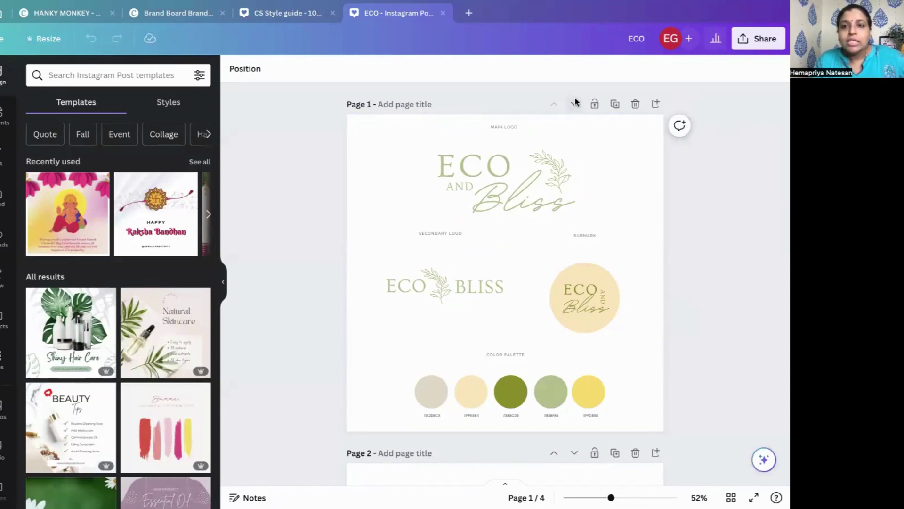
click(615, 105)
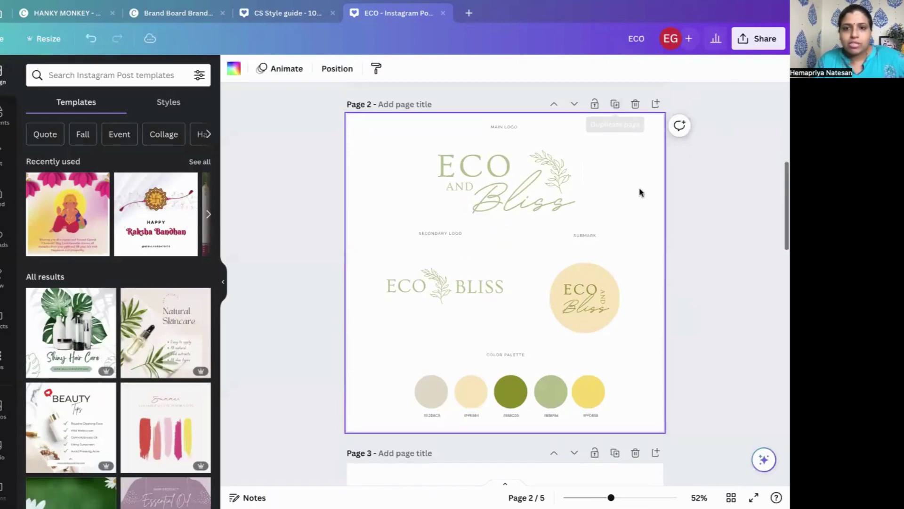
click(418, 150)
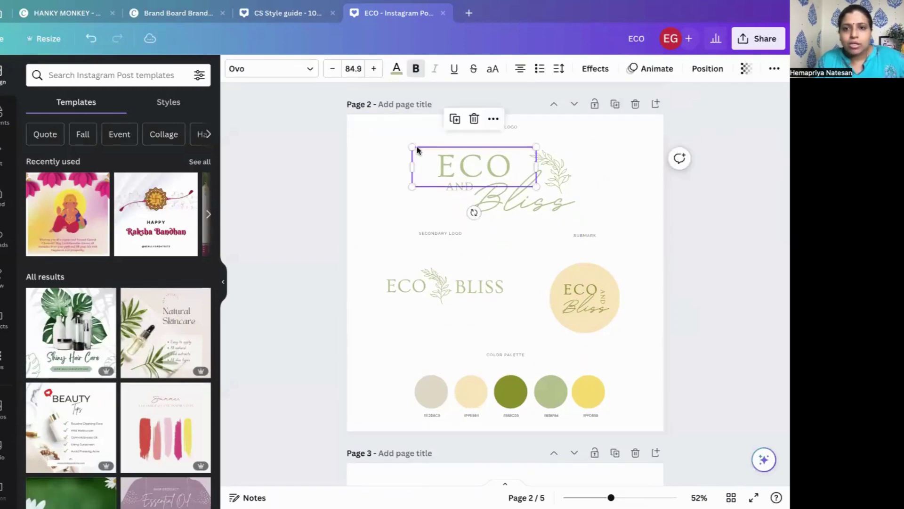
click(390, 151)
drag(404, 148, 583, 207)
key(Delete)
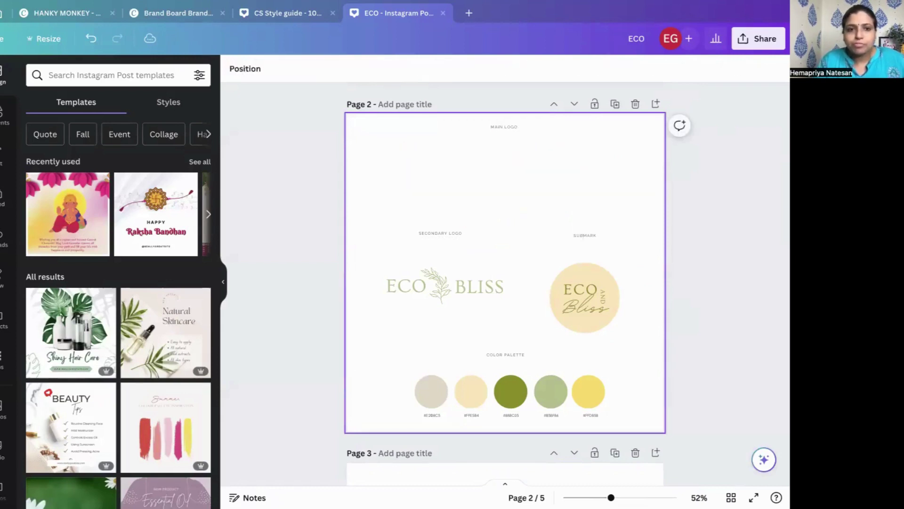
click(72, 12)
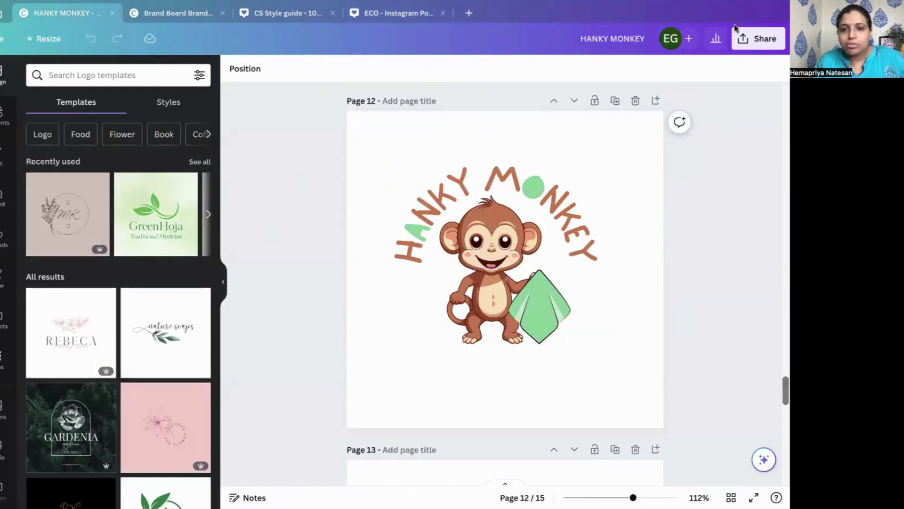
scroll(557, 316, down, 10)
scroll(558, 316, down, 5)
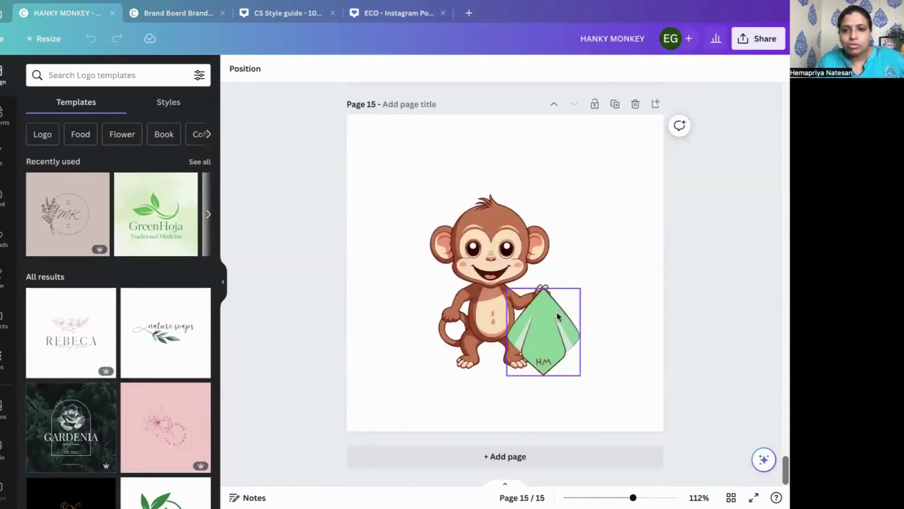
drag(409, 180, 589, 372)
scroll(606, 359, up, 8)
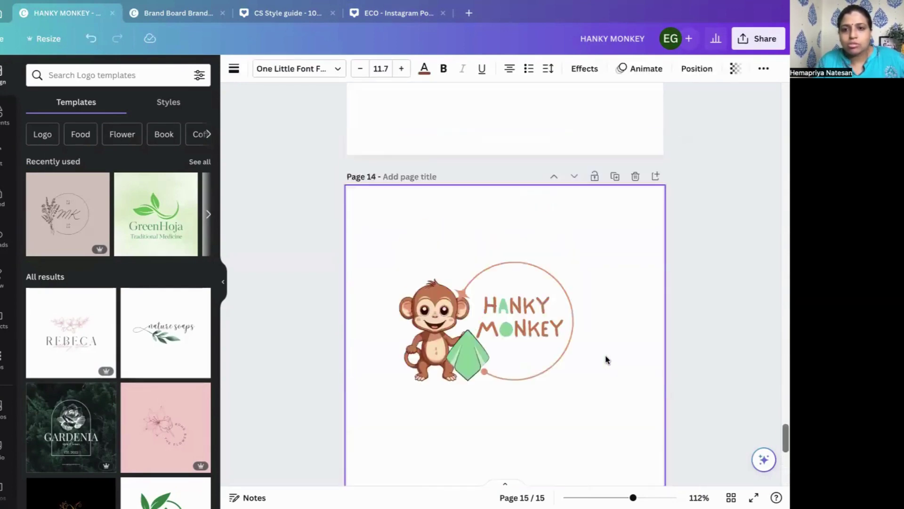
Download just the current page, Page 12, as a PNG with transparent background enabled
click(758, 39)
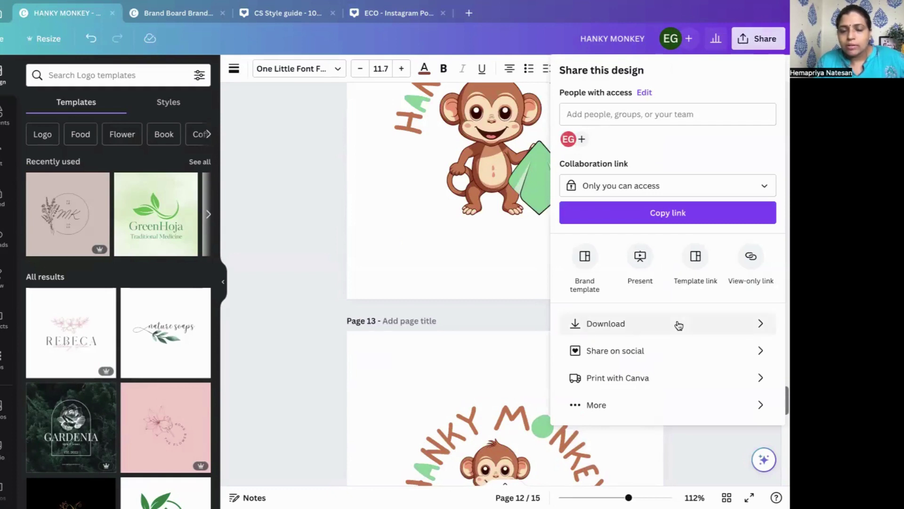
click(491, 226)
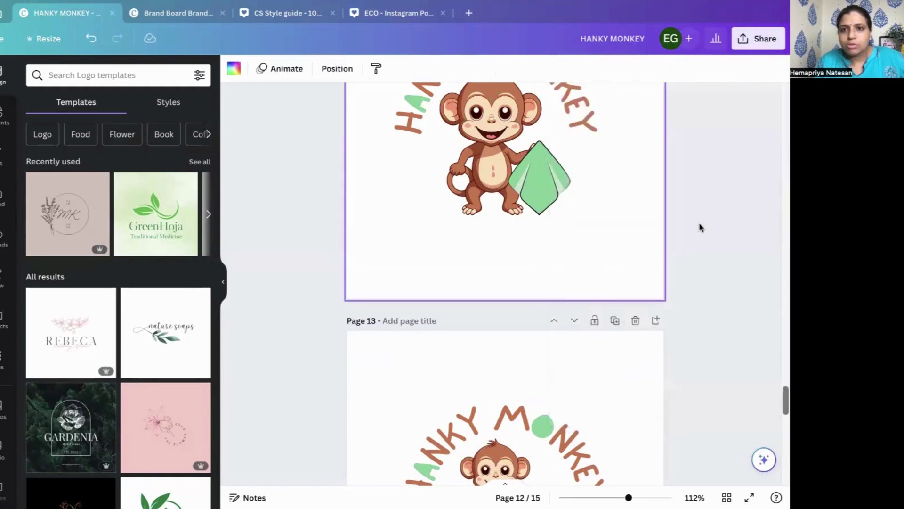
click(759, 39)
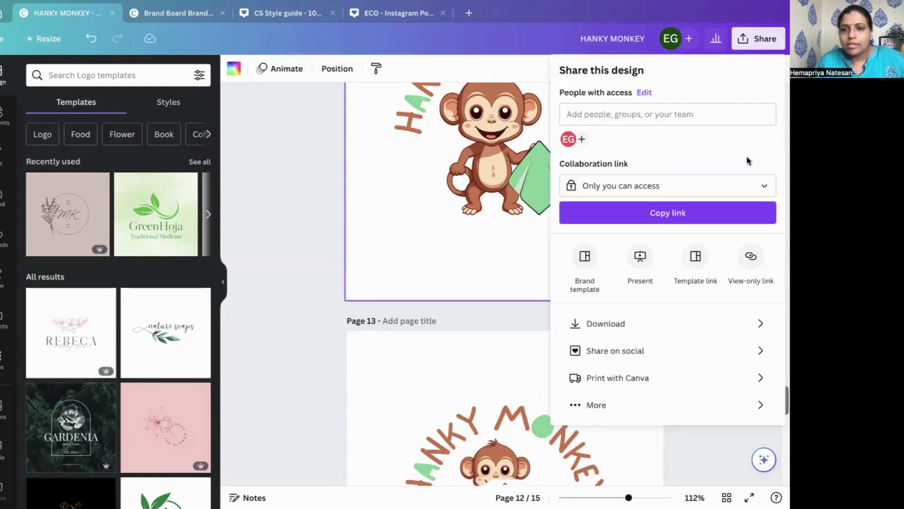
click(638, 336)
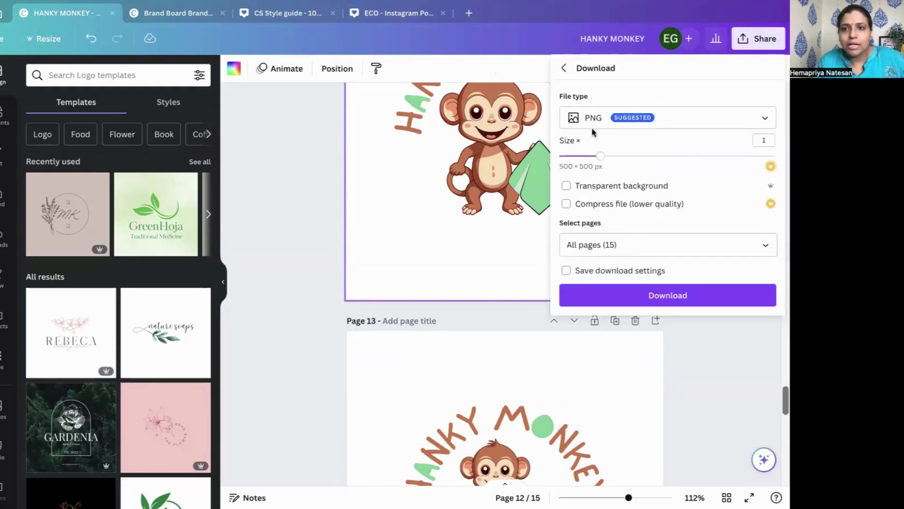
click(566, 188)
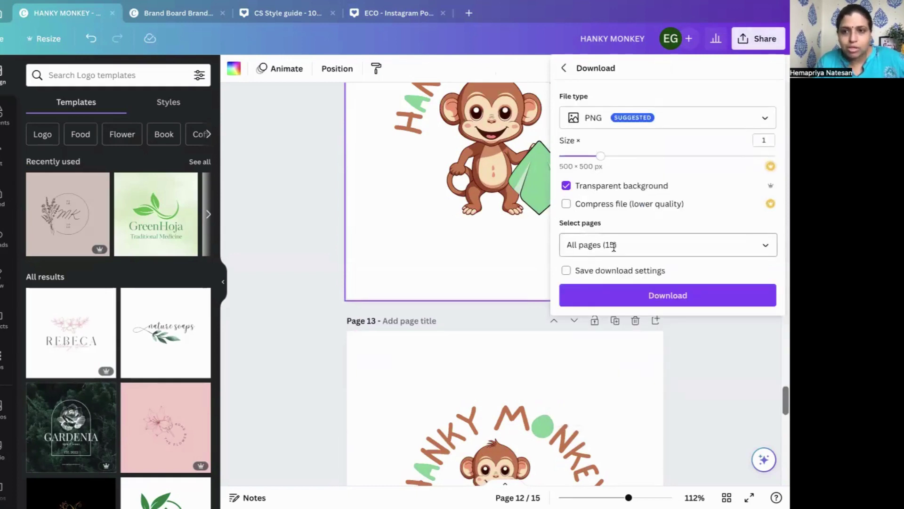
click(618, 246)
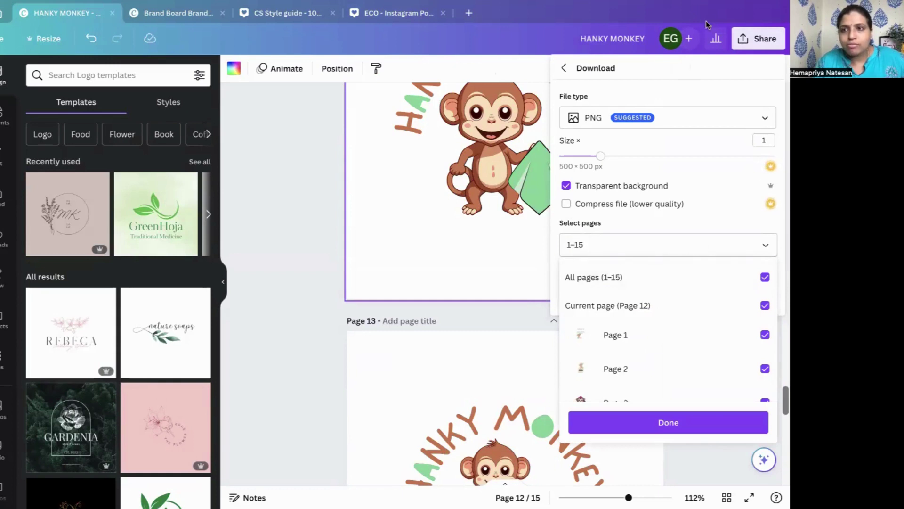
click(765, 278)
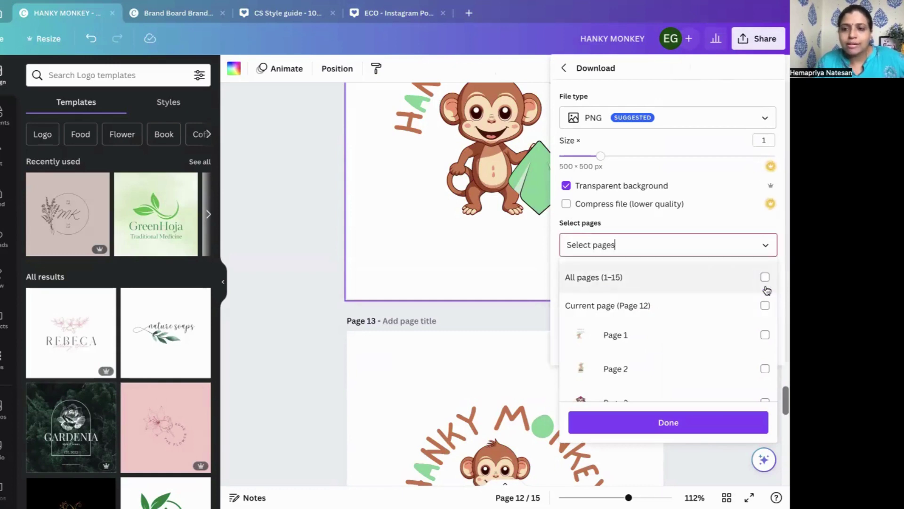
click(765, 304)
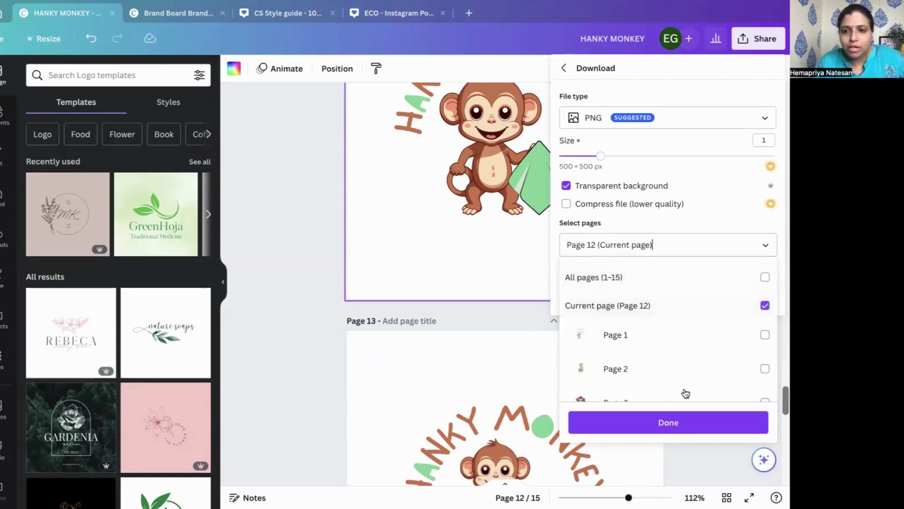
click(659, 420)
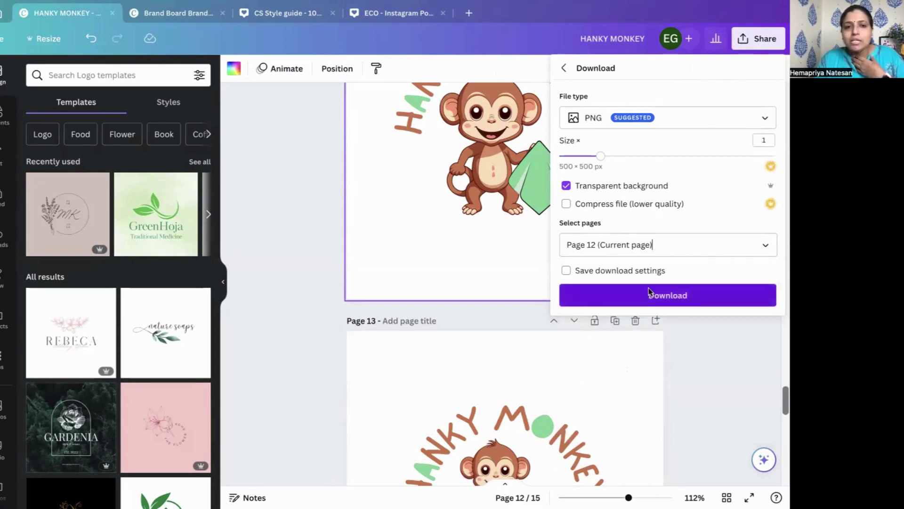
click(649, 294)
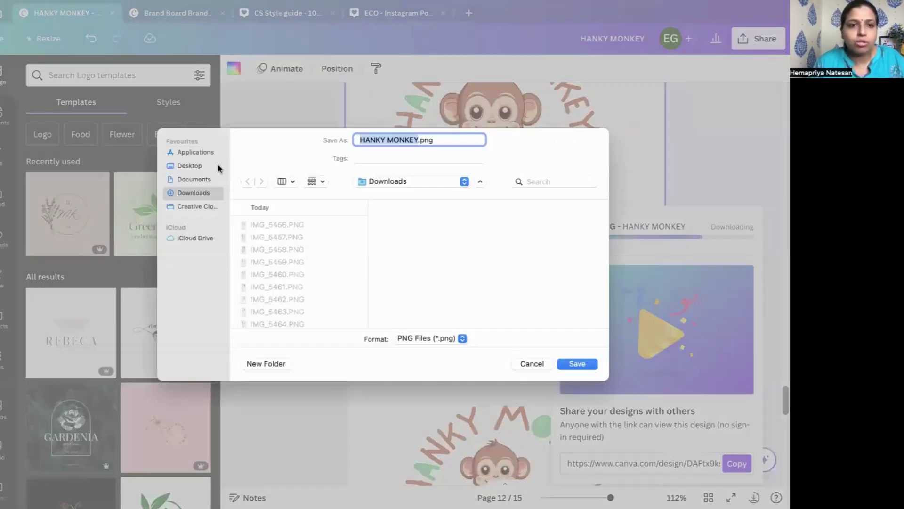
In the user's folder on the Desktop, create a new folder named 'Hanky monkey'
click(199, 167)
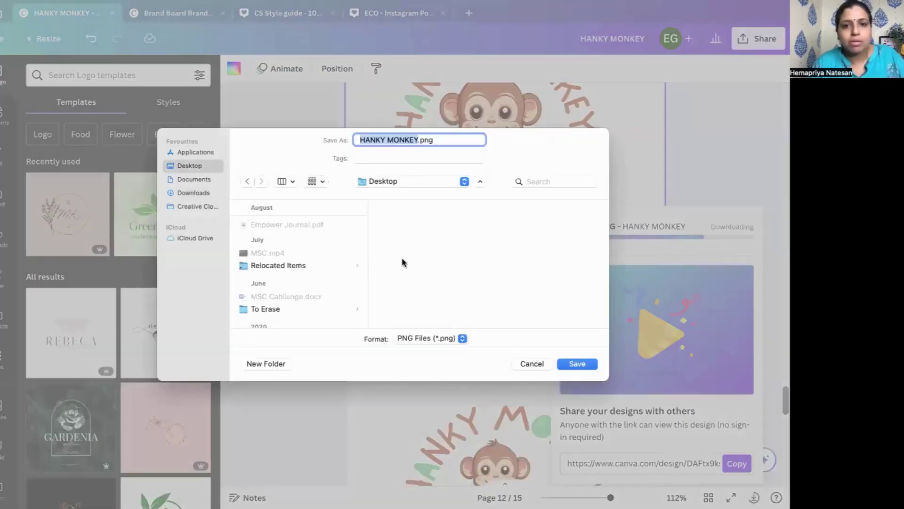
scroll(263, 302, up, 1)
click(268, 313)
click(266, 363)
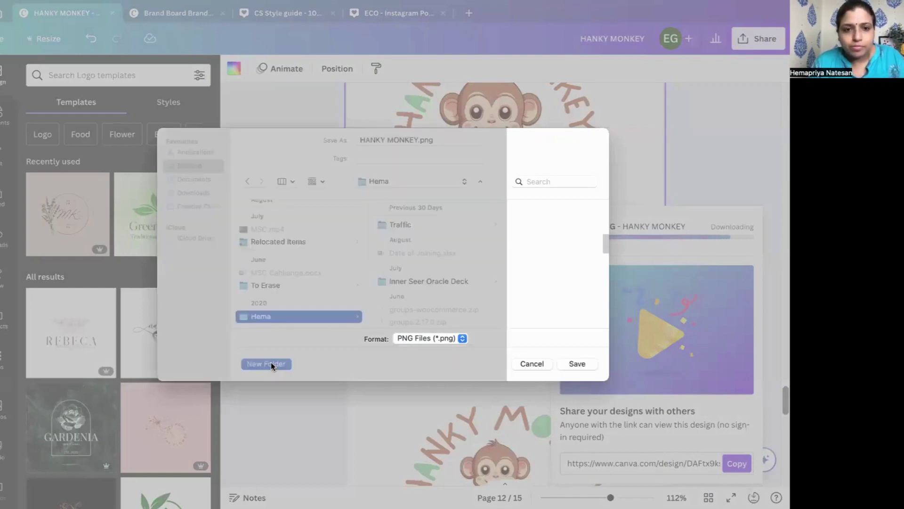
text(Ha)
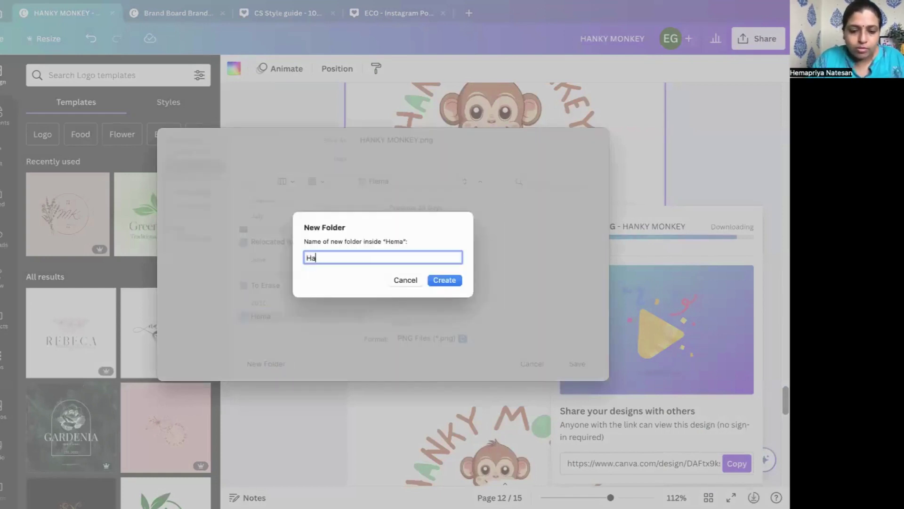
text(nky monkey)
key(Return)
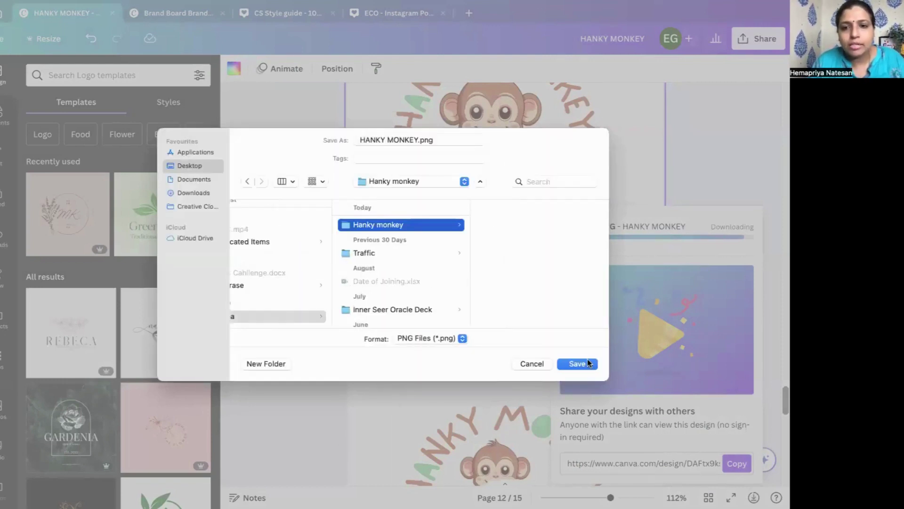
Create a 'Logo' folder inside Hanky monkey and save HANKY MONKEY.png there
click(266, 363)
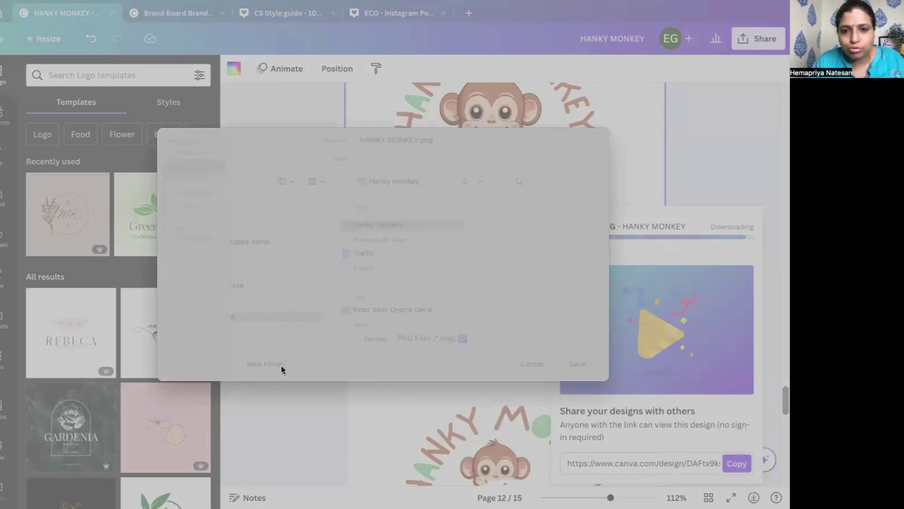
text(Log)
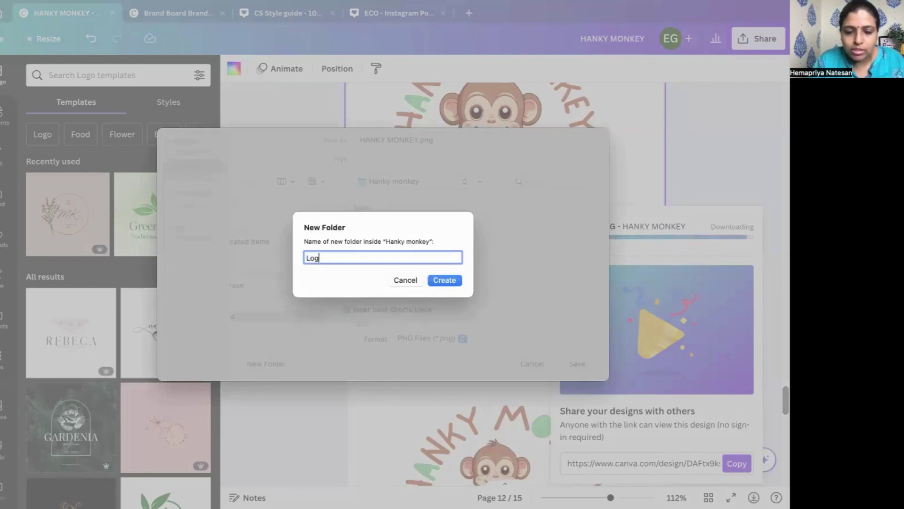
text(o)
key(Return)
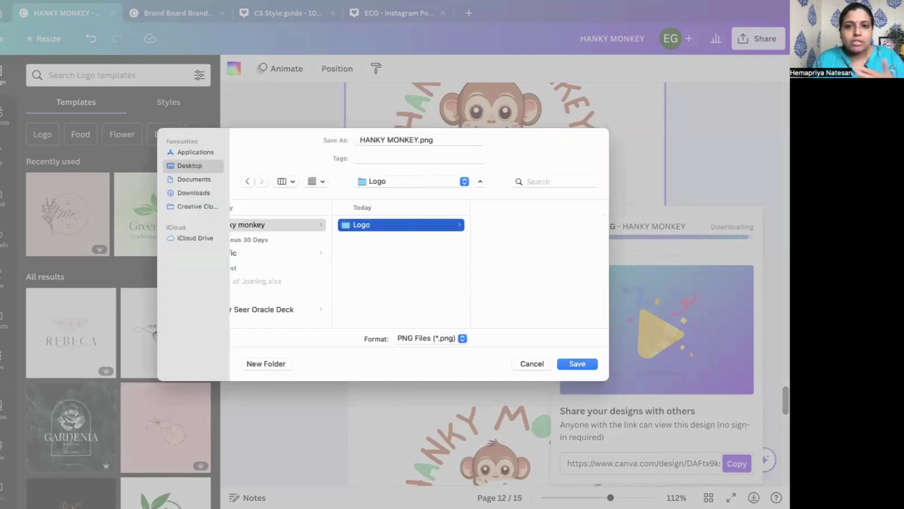
click(578, 364)
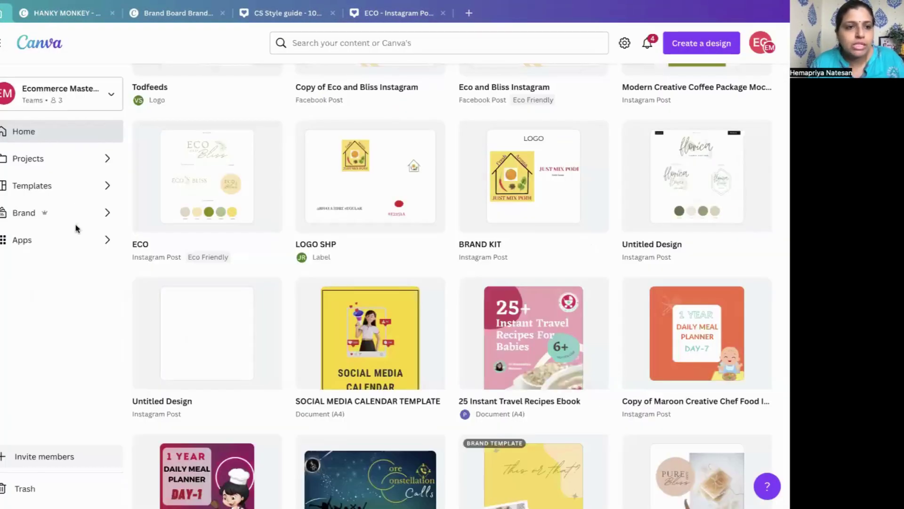
From the Brand Kit area, add a new brand kit and name it 'Hanky Monkey'
click(71, 211)
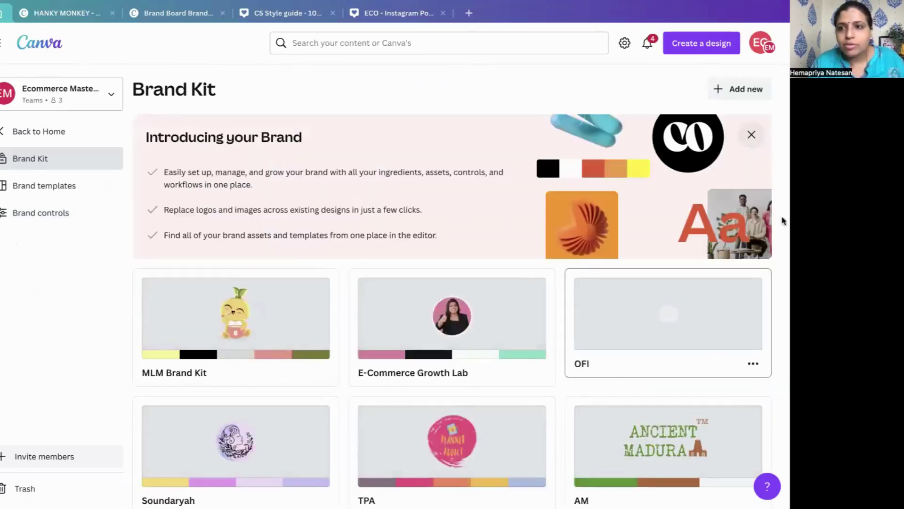
click(752, 135)
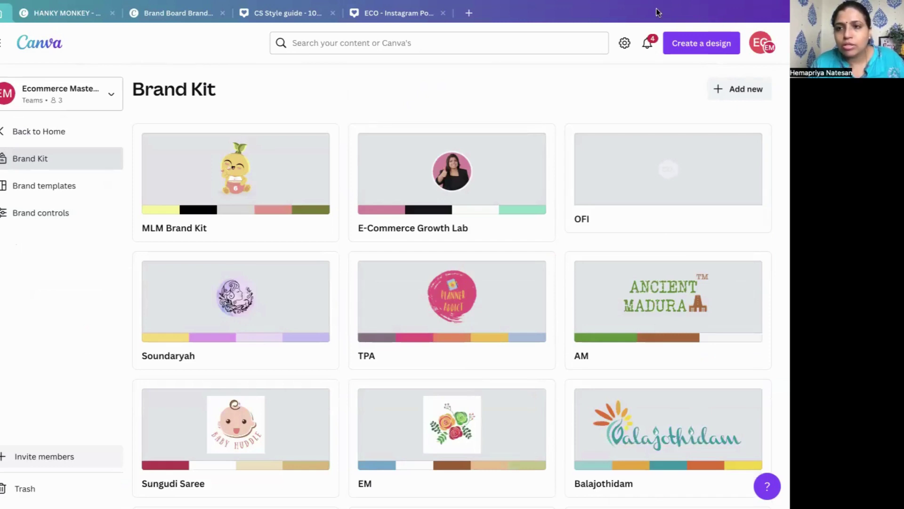
click(755, 90)
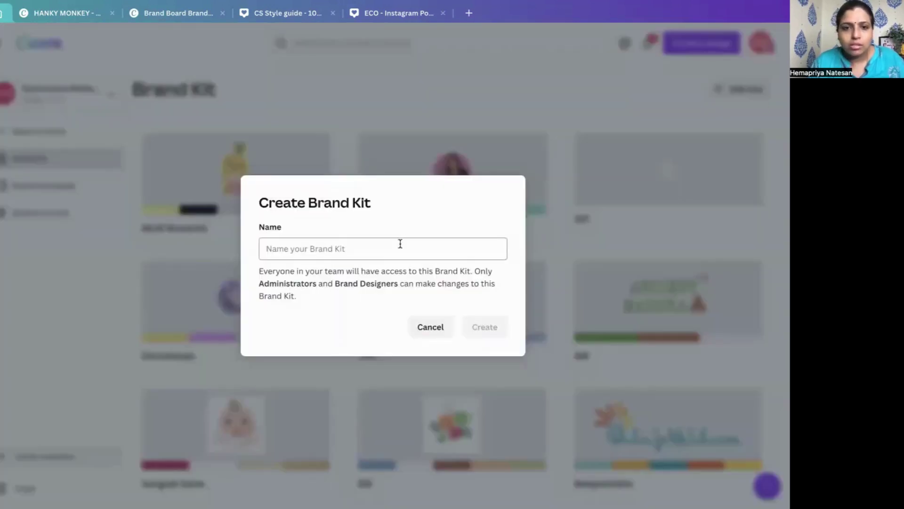
click(401, 244)
text(Hanky Monkey)
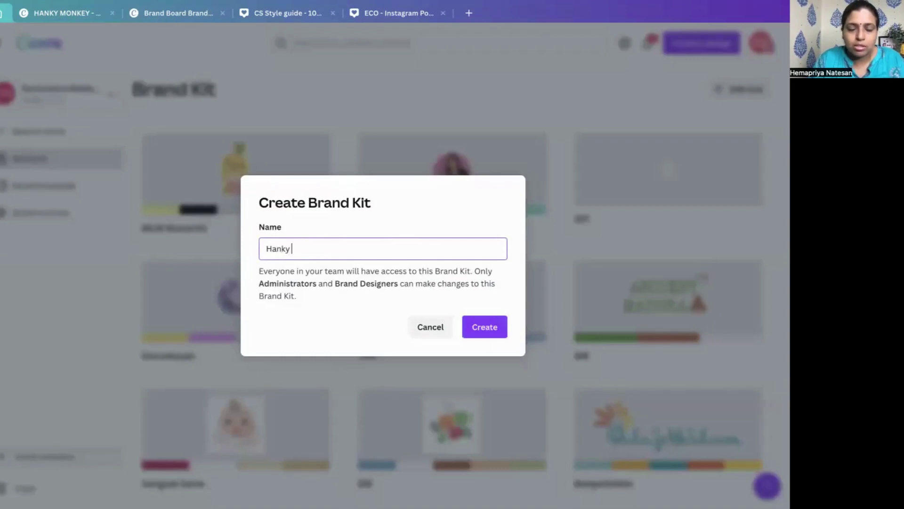
click(505, 332)
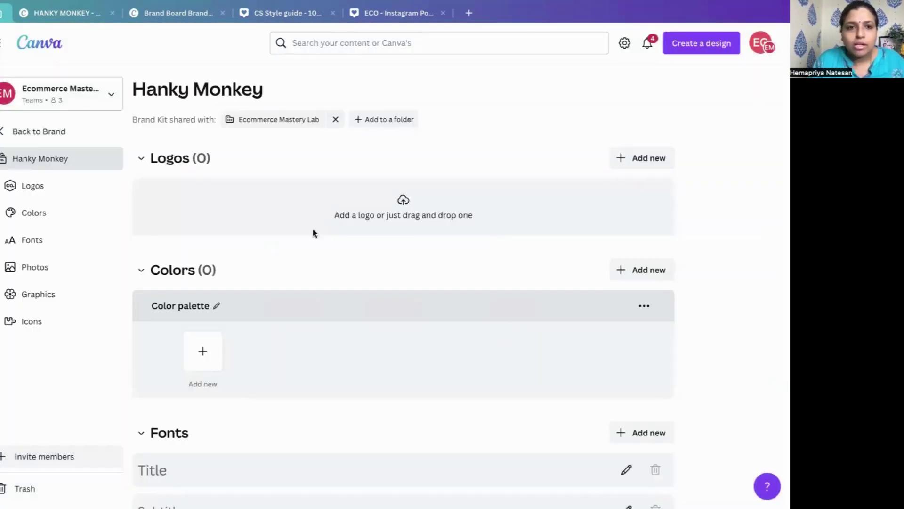
Upload HANKY MONKEY.png to the brand kit's Logos, picking up its four colours
click(423, 214)
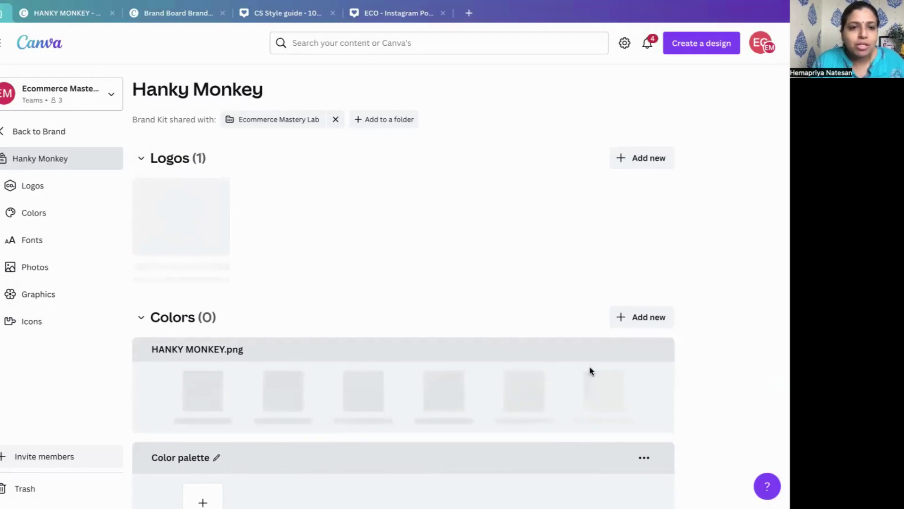
scroll(377, 427, down, 3)
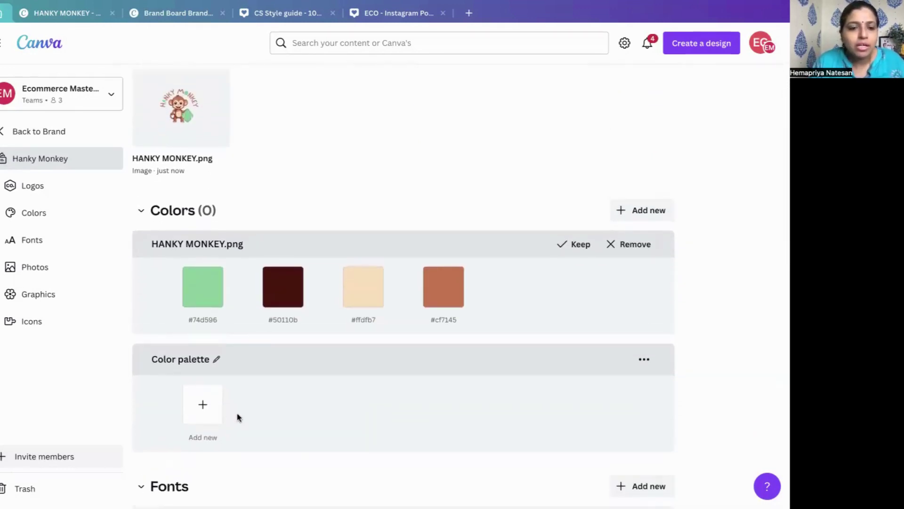
scroll(371, 402, down, 2)
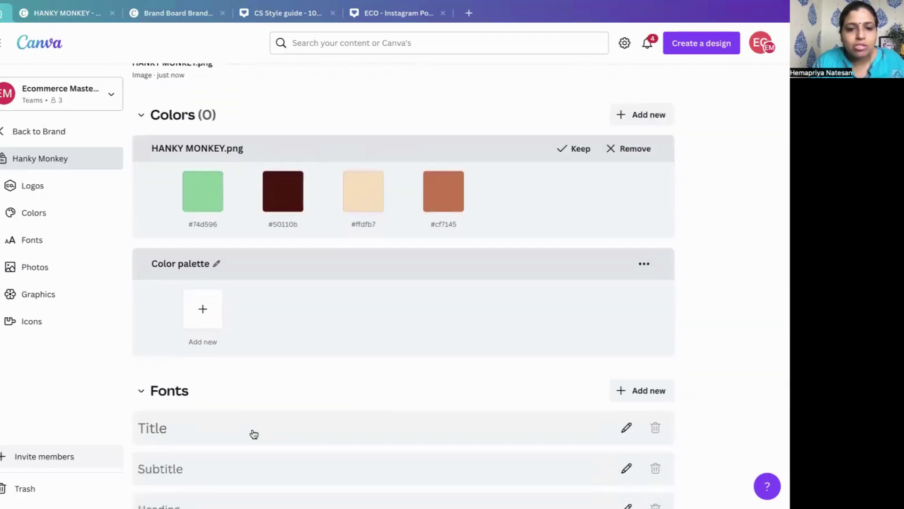
scroll(253, 426, down, 3)
Review the brand kit's Title font without changing it, then return to the HANKY MONKEY design
click(214, 280)
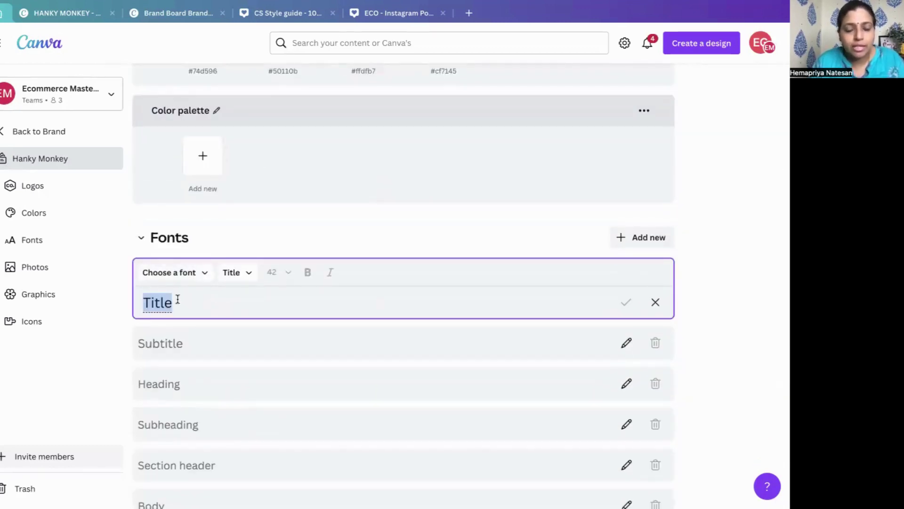
click(656, 302)
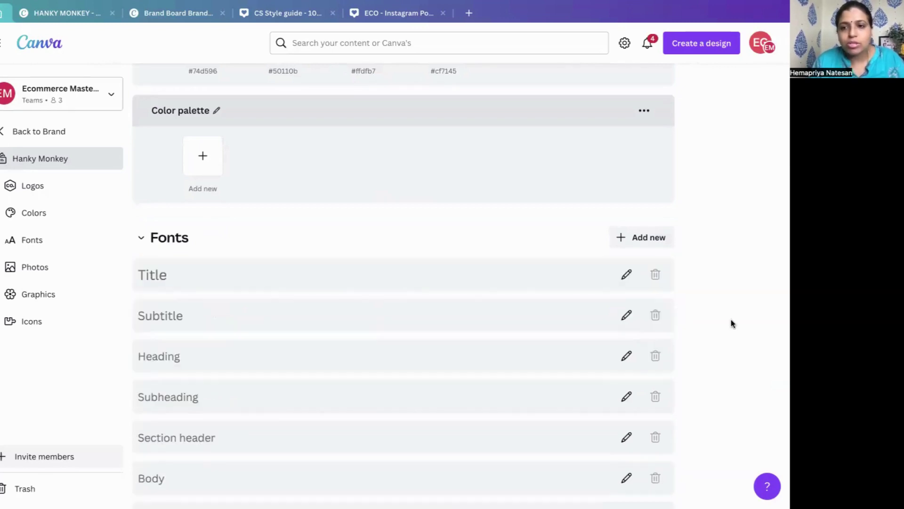
scroll(732, 323, up, 7)
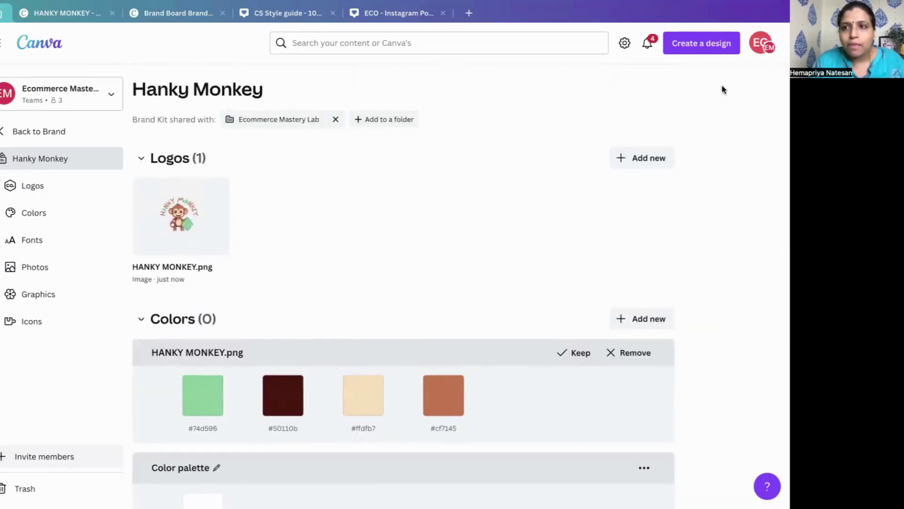
scroll(707, 368, down, 10)
scroll(708, 368, down, 3)
scroll(708, 367, up, 12)
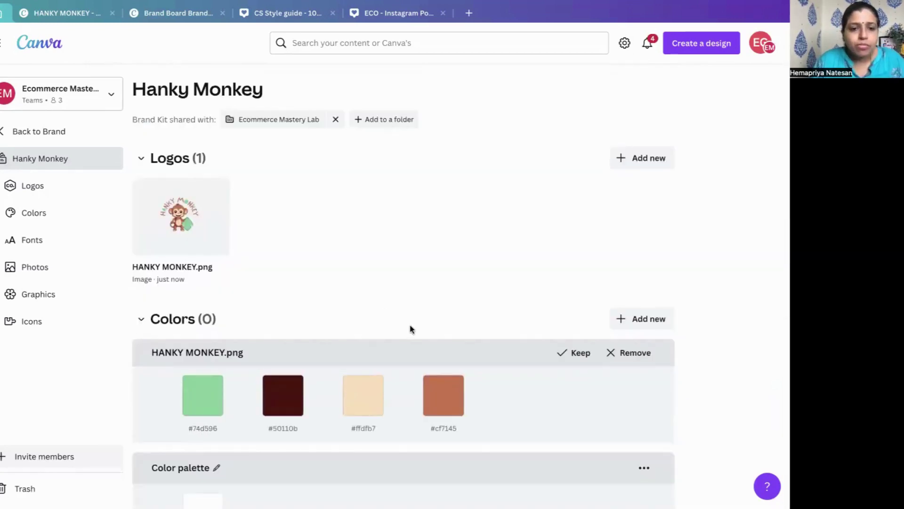
scroll(410, 327, down, 9)
scroll(410, 328, up, 4)
scroll(410, 328, up, 2)
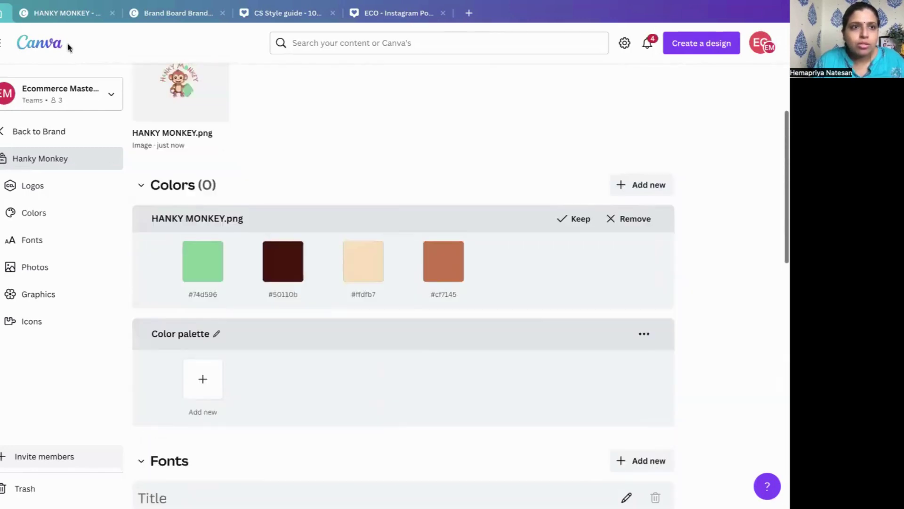
click(66, 14)
Start a transparent-background PNG download of pages 1–14, leaving out page 15, then cancel the save
scroll(403, 363, down, 12)
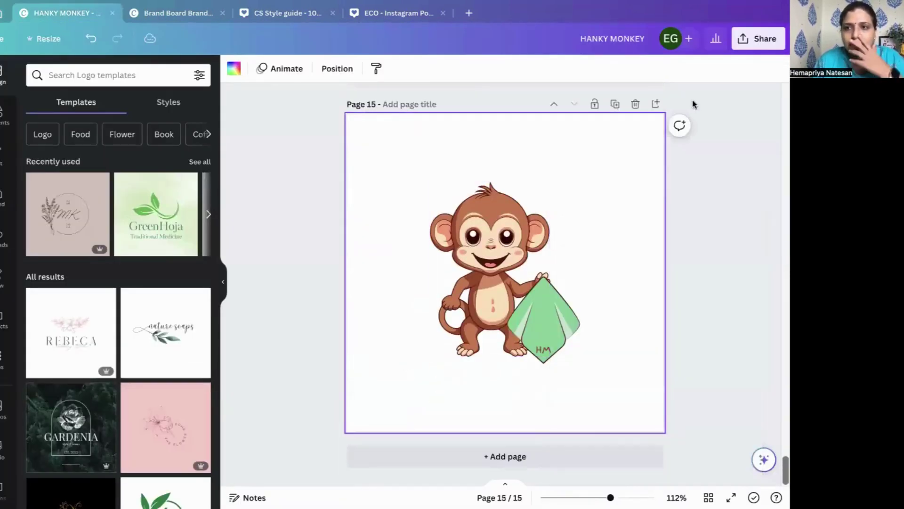
click(763, 41)
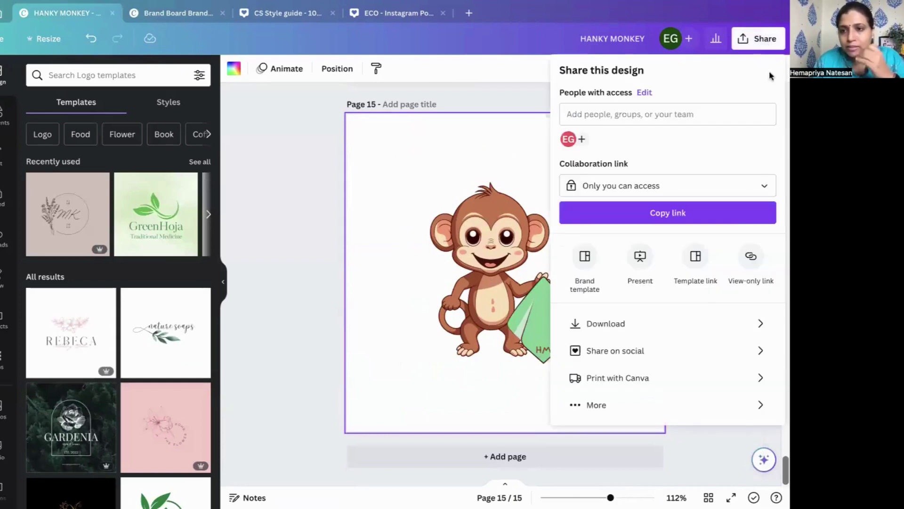
click(711, 323)
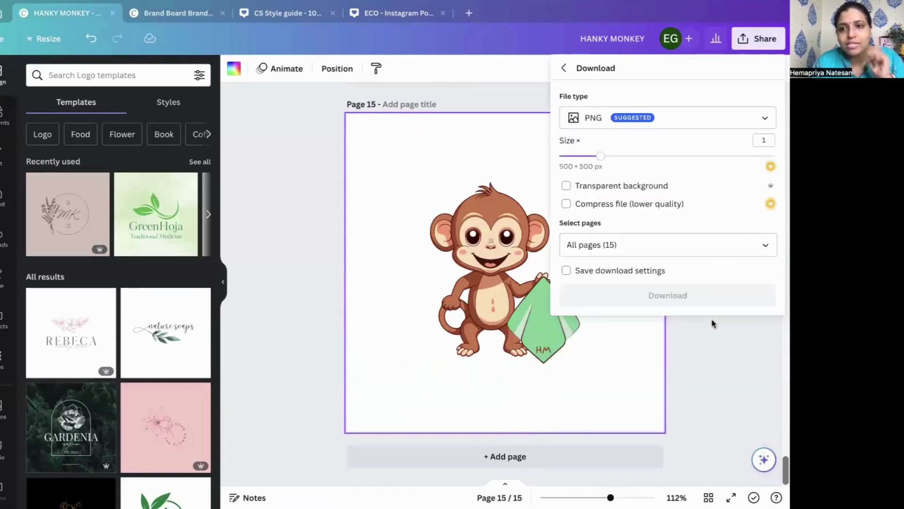
click(762, 244)
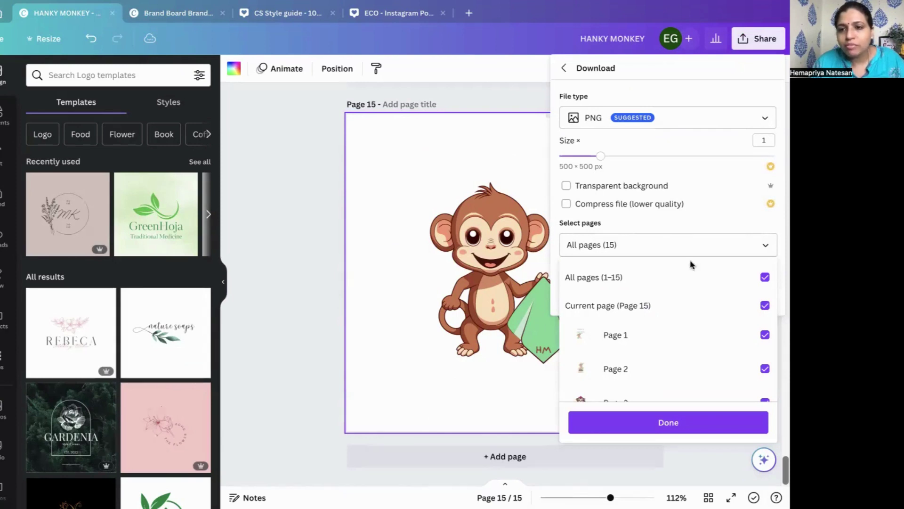
click(662, 308)
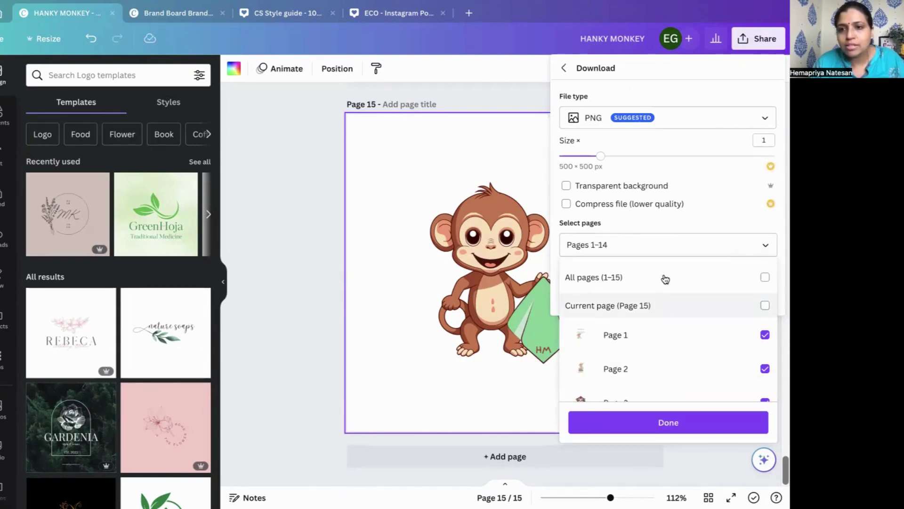
click(566, 188)
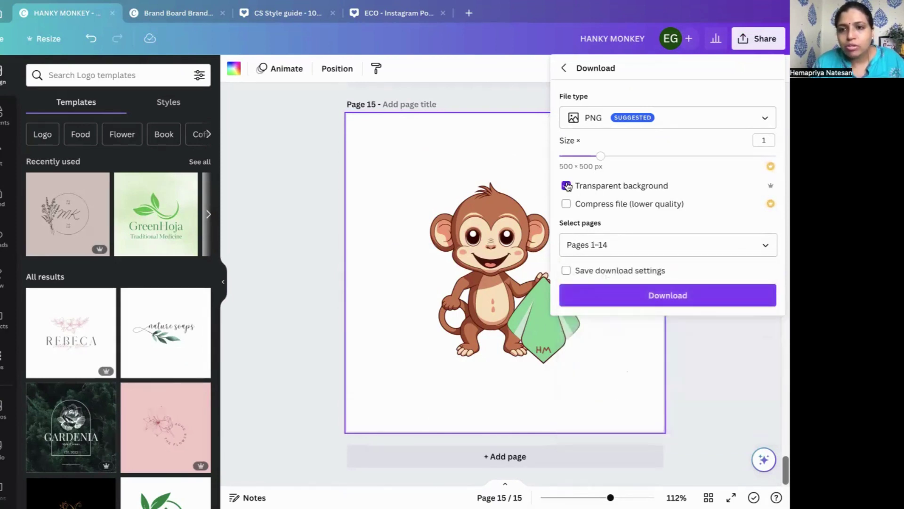
click(634, 293)
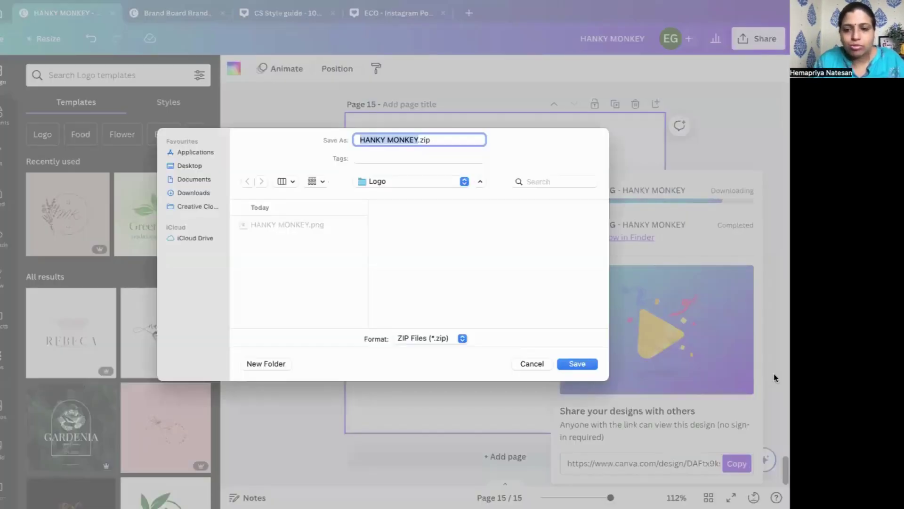
click(532, 363)
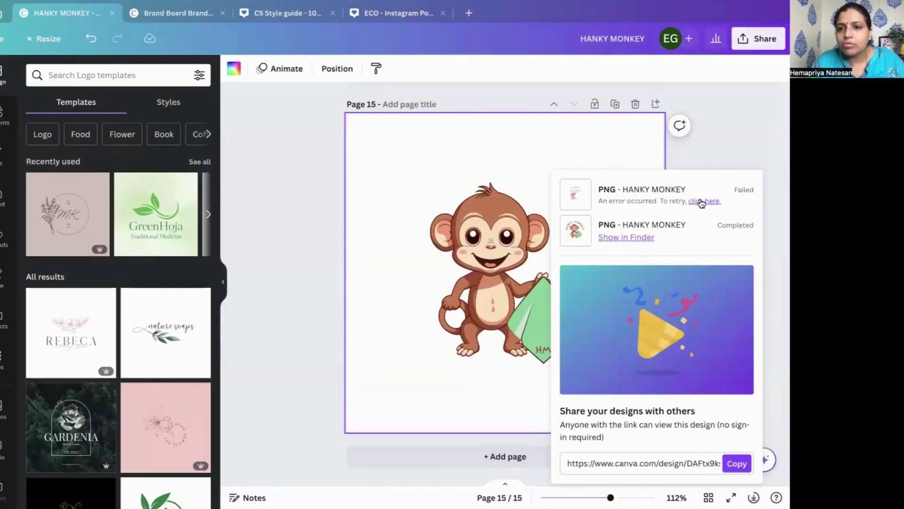
Download all 15 pages as PNGs with transparent background and confirm the save
click(758, 38)
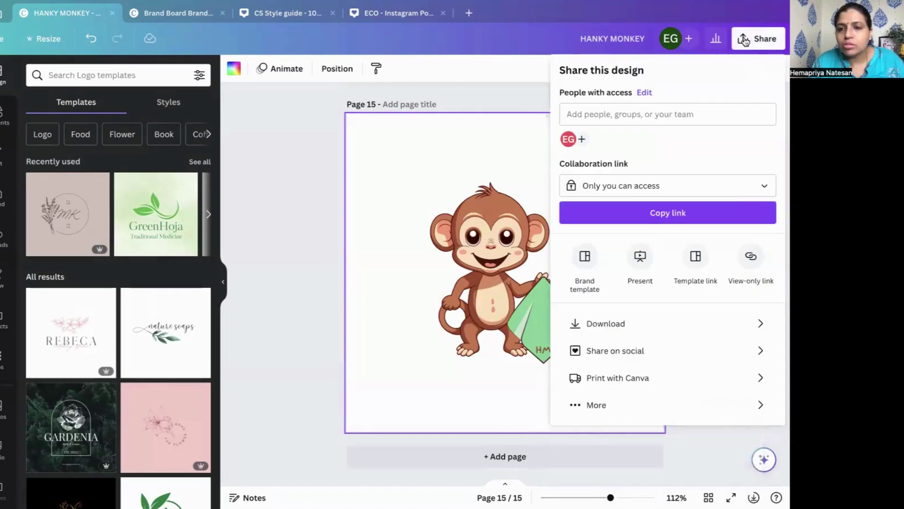
click(676, 319)
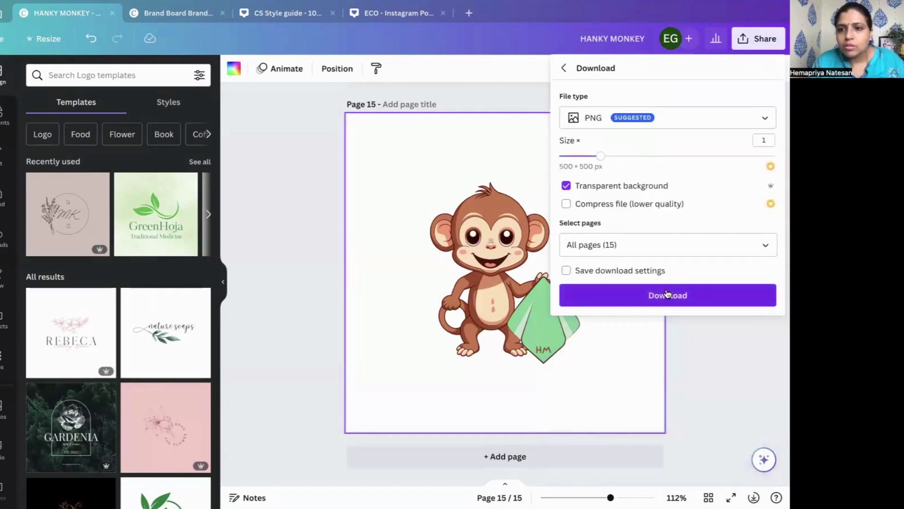
click(667, 294)
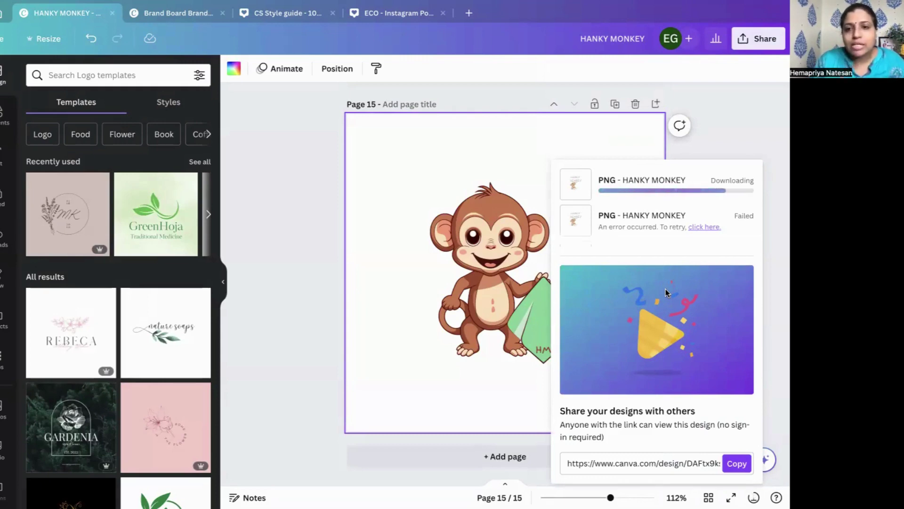
key(Return)
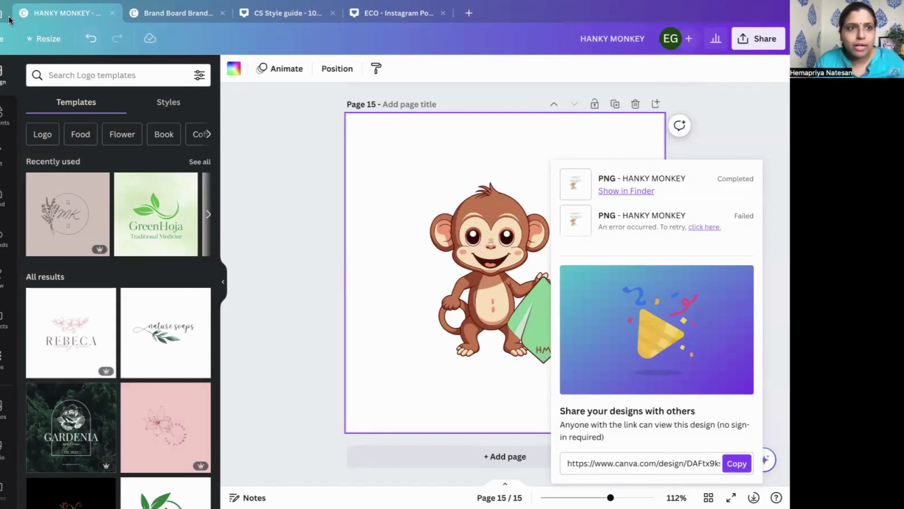
Upload 15.png, the monkey with its green hanky, to the brand kit's Icons
scroll(306, 422, down, 15)
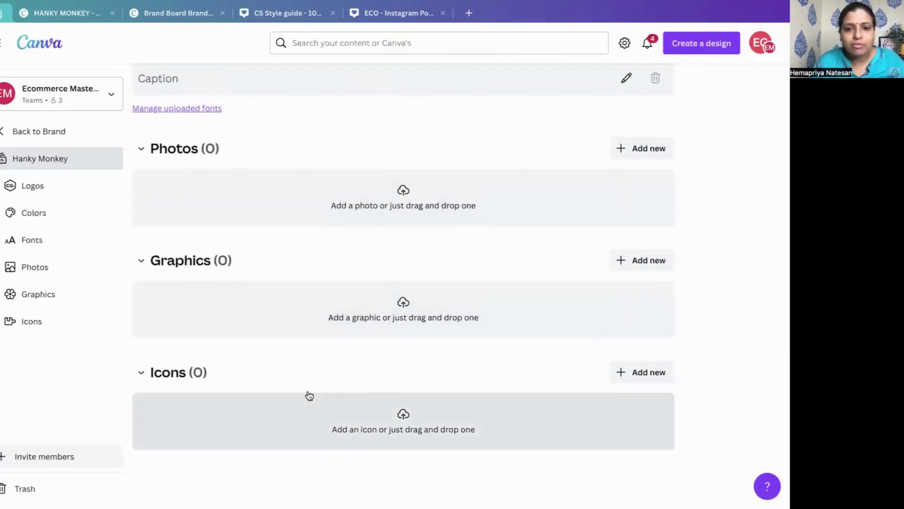
click(396, 415)
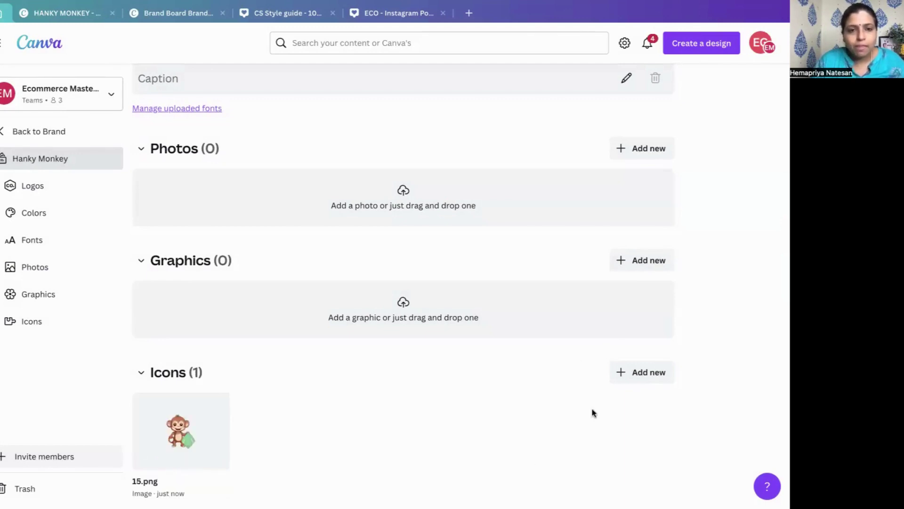
Upload 9.png as a second logo in the Hanky Monkey brand kit's Logos
scroll(475, 432, up, 6)
scroll(474, 432, up, 10)
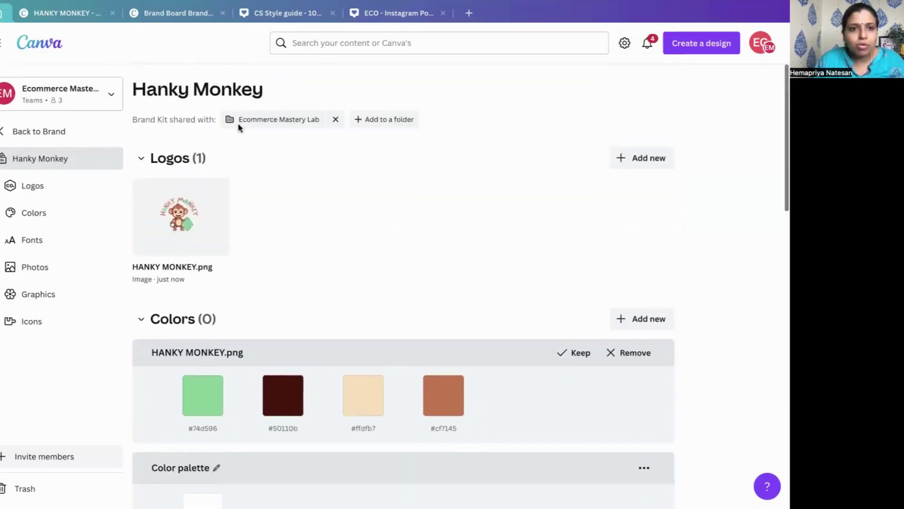
click(655, 158)
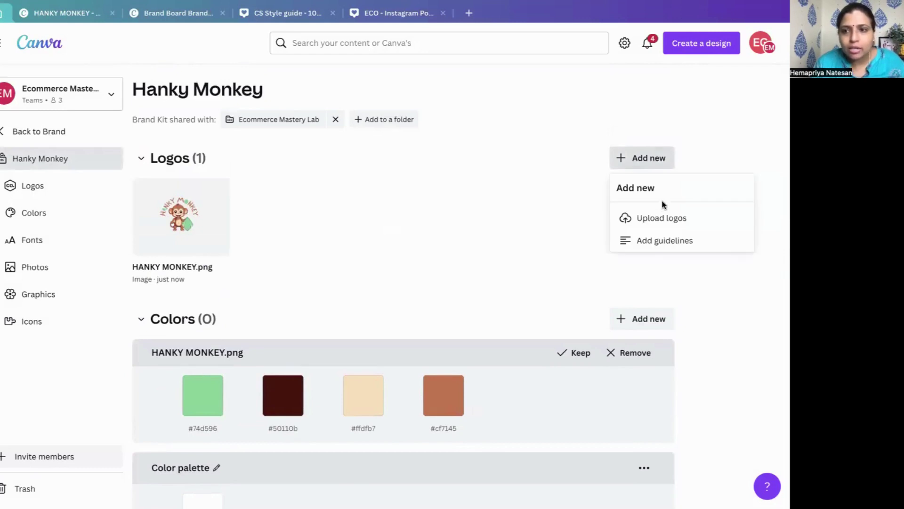
click(664, 219)
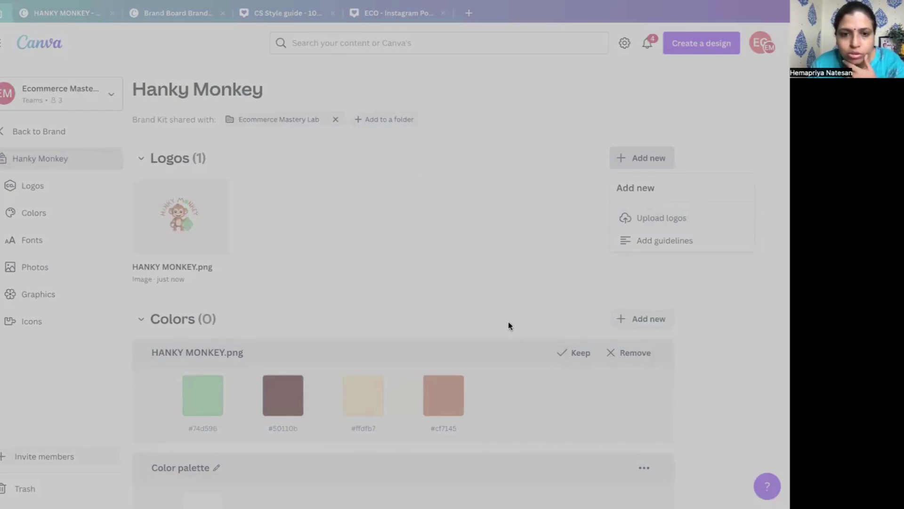
key(Return)
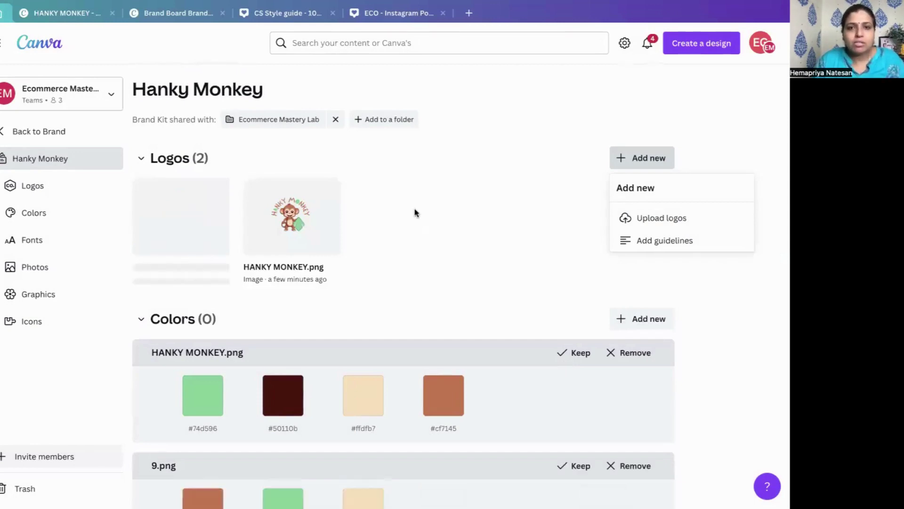
click(739, 288)
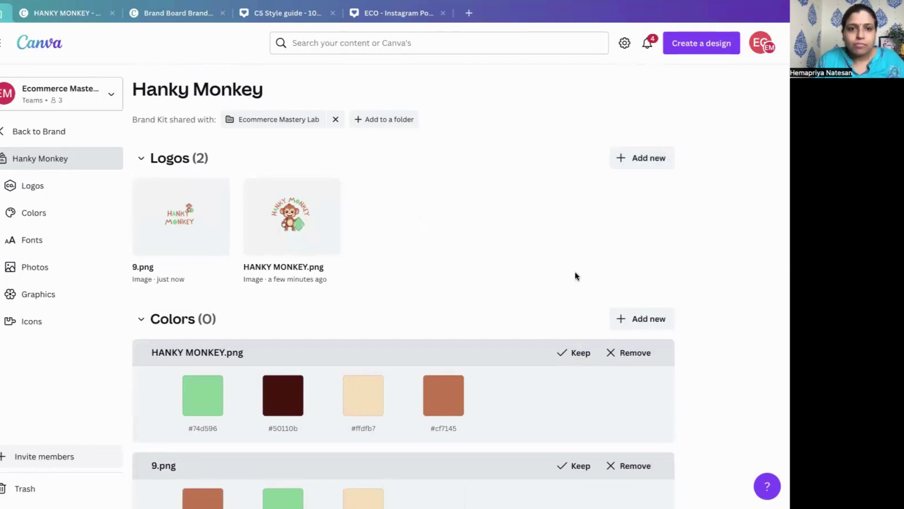
Switch to the ECO Instagram Post design and undo once to restore the main logo
click(166, 16)
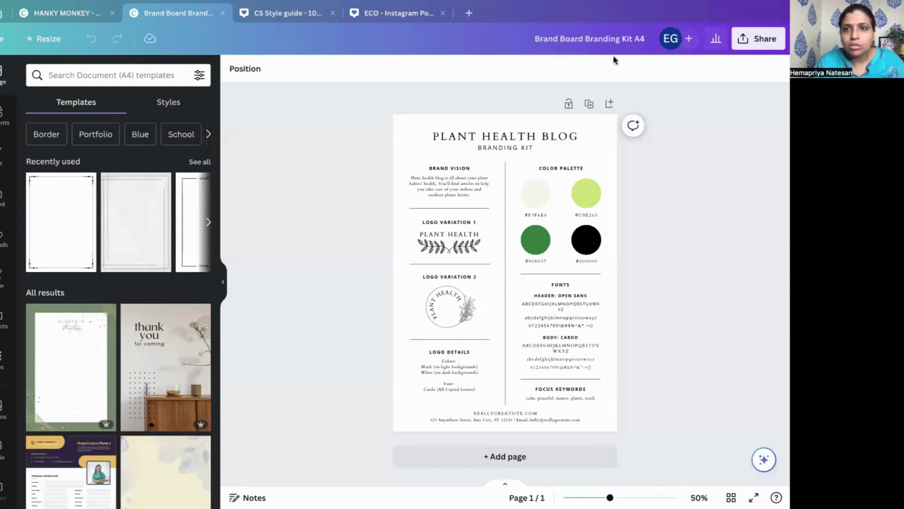
click(377, 13)
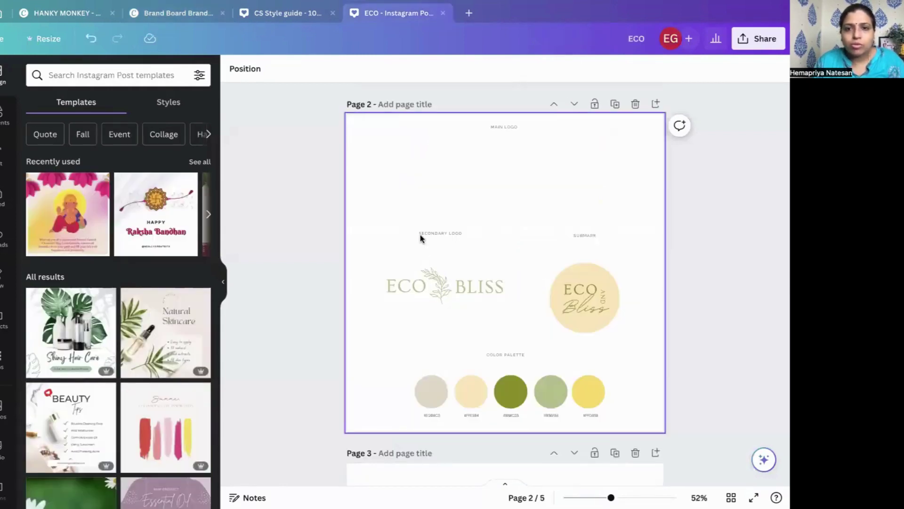
scroll(493, 269, up, 2)
click(94, 48)
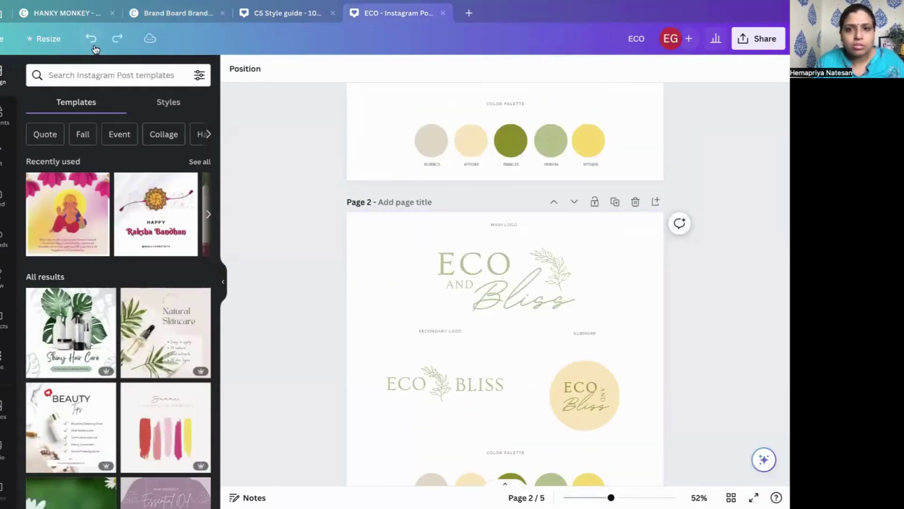
Delete the main logo's Bliss script, ECO and AND text, and the leaf
click(415, 249)
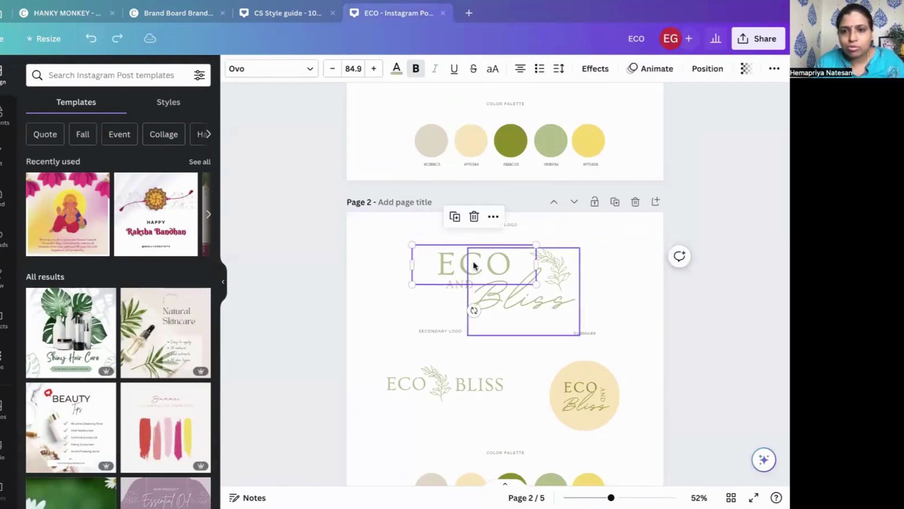
click(577, 281)
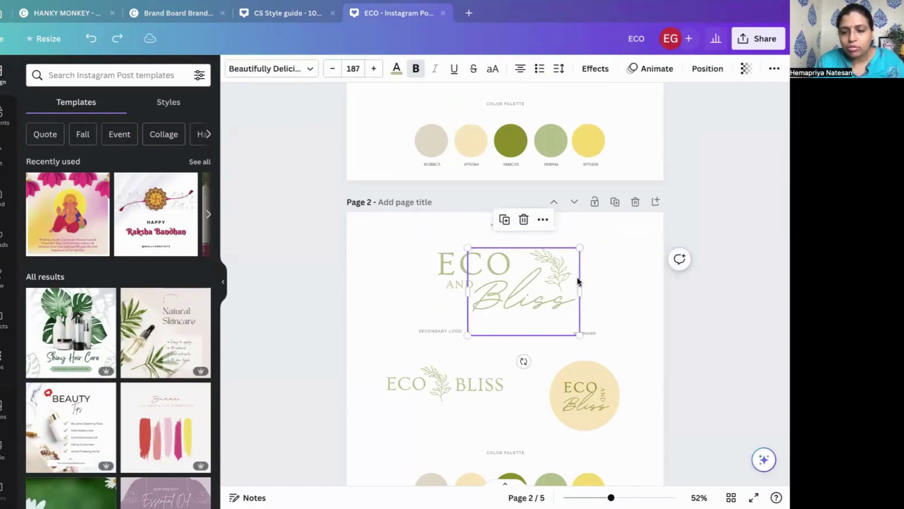
key(Delete)
drag(394, 241, 557, 306)
key(Delete)
Choose Hanky Monkey as the brand kit in the Brand panel
click(4, 196)
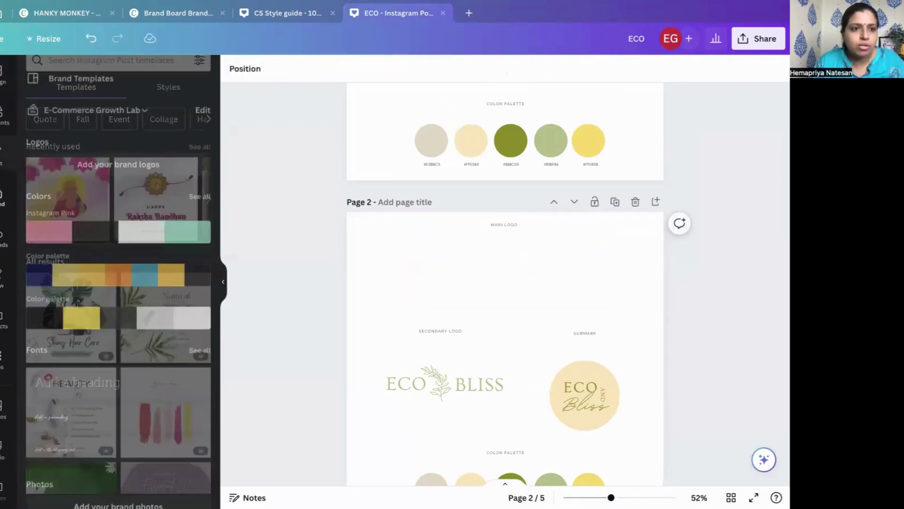
click(70, 174)
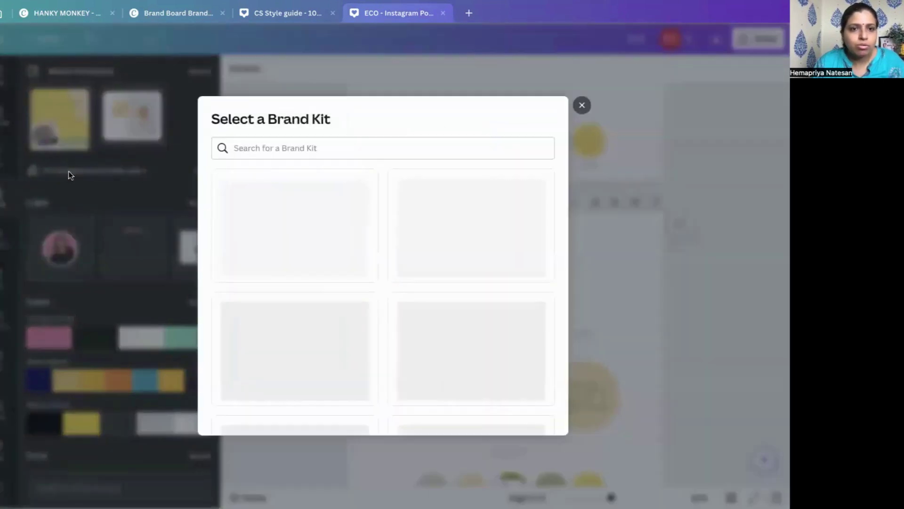
scroll(417, 327, down, 10)
scroll(418, 329, down, 15)
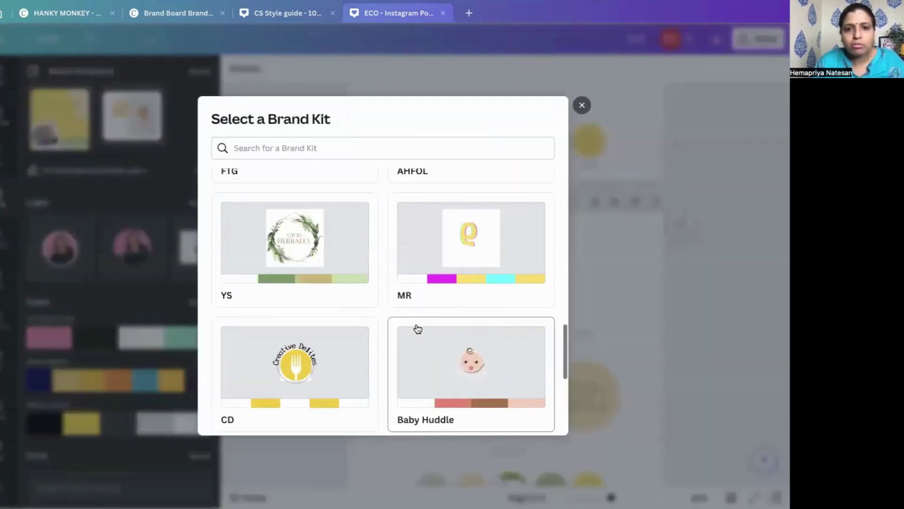
scroll(418, 329, down, 10)
scroll(418, 327, down, 2)
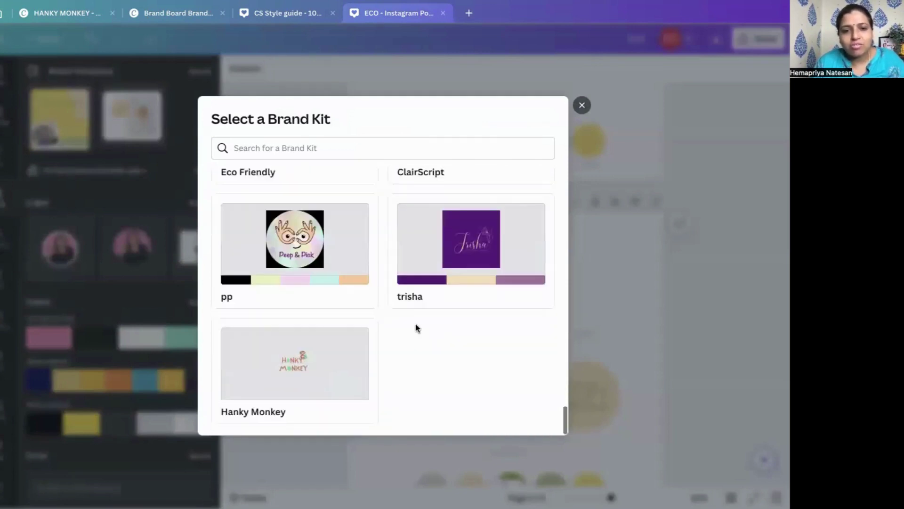
click(319, 366)
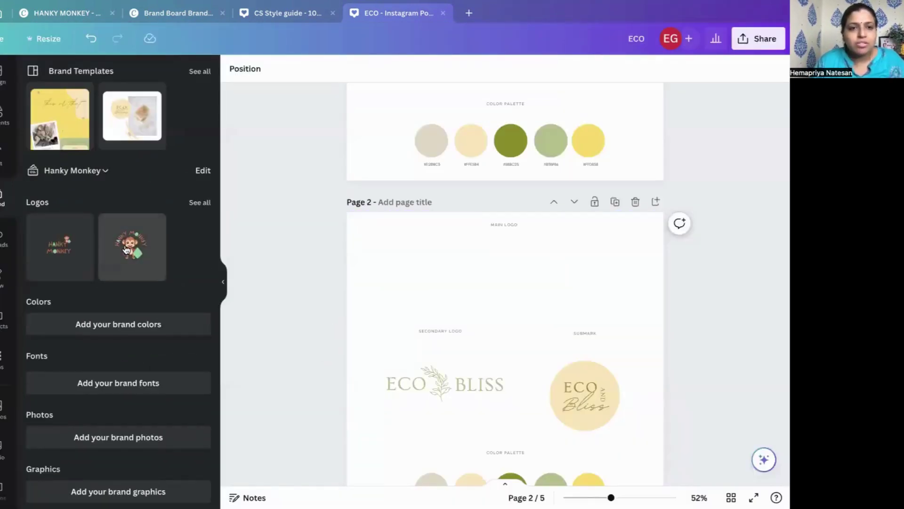
Place the HANKY MONKEY wordmark centred under the Main Logo label
click(54, 252)
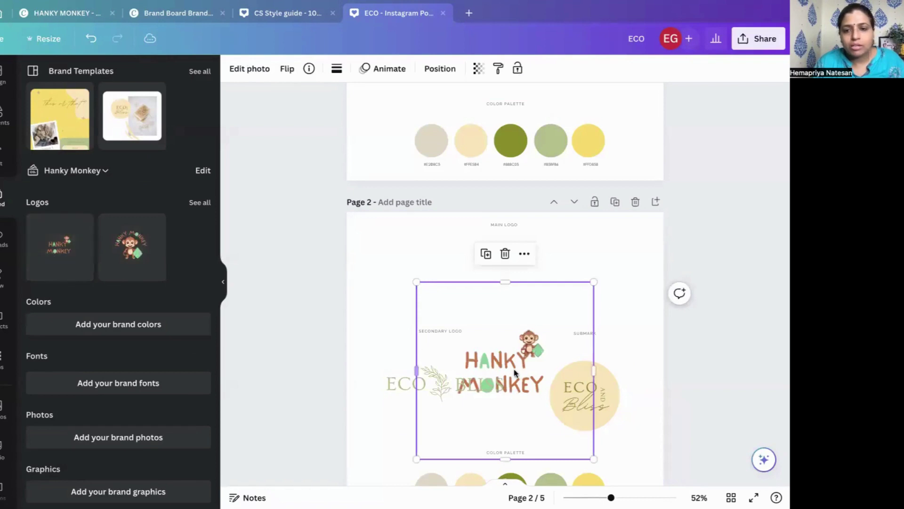
drag(511, 345, 448, 259)
click(630, 292)
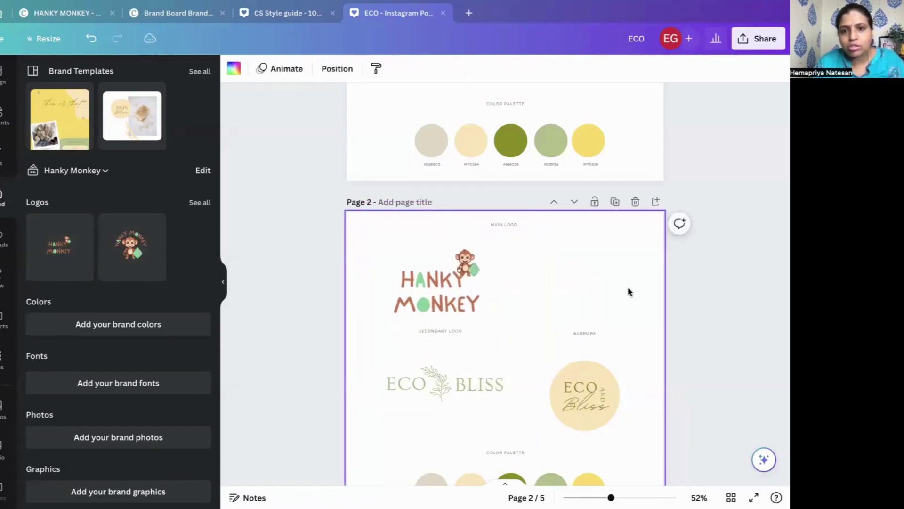
click(595, 289)
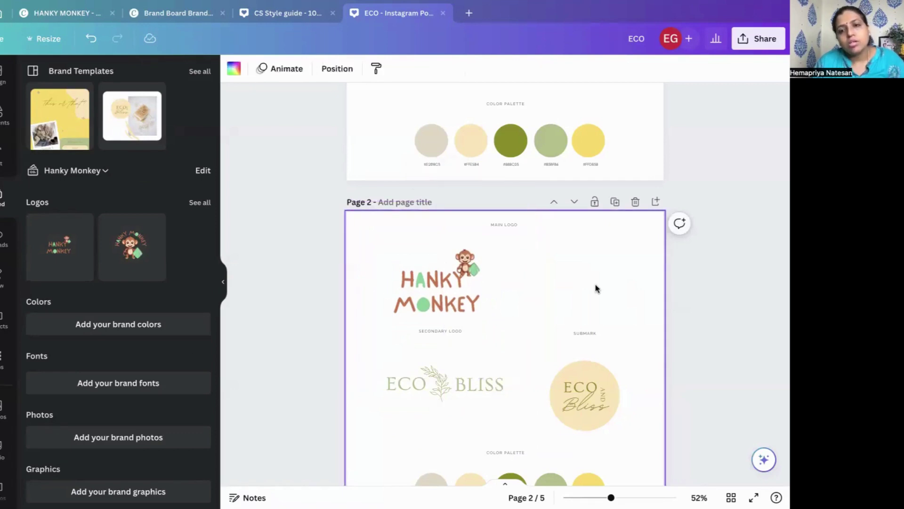
drag(476, 308, 529, 296)
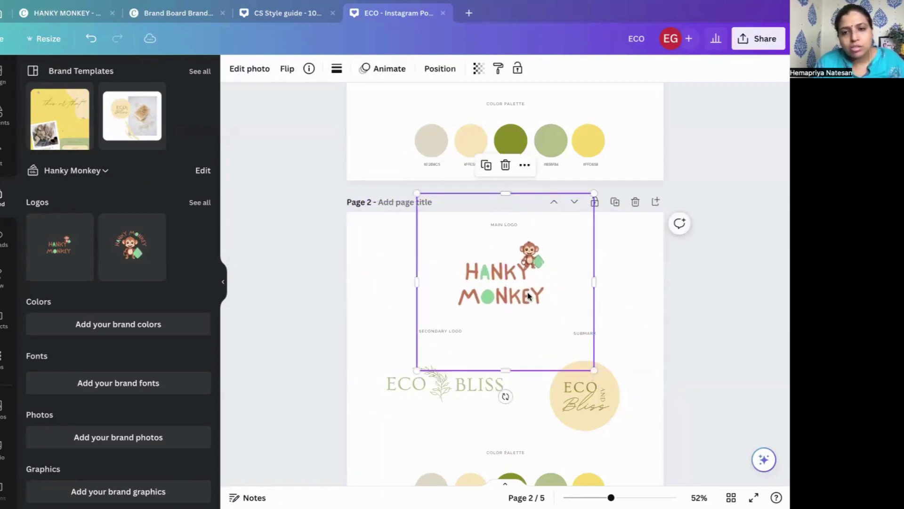
Delete the ECO BLISS secondary logo's ECO text, leaf and BLISS text
drag(371, 356, 516, 397)
click(386, 352)
click(391, 385)
key(Delete)
click(436, 386)
key(Delete)
click(462, 385)
key(Delete)
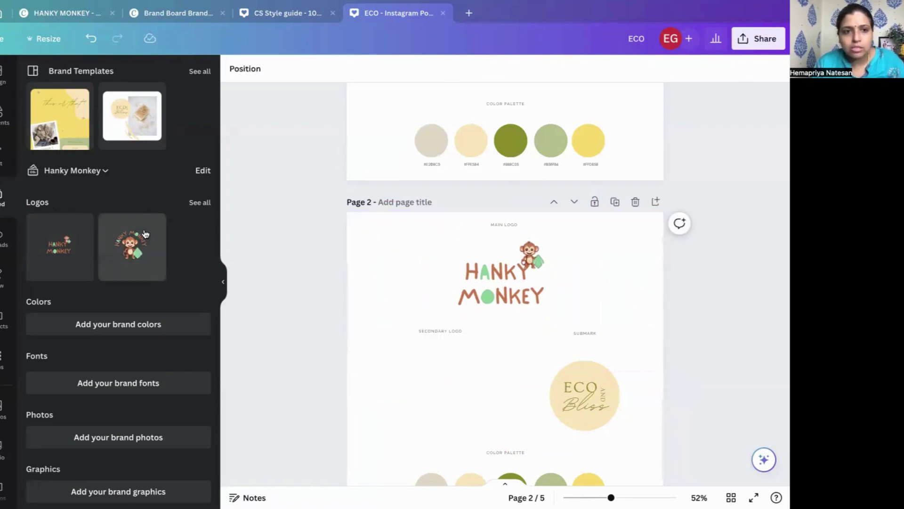
Add the monkey logo, shrink it to 488 by 488, and position it under Secondary Logo
click(144, 242)
drag(497, 382, 439, 397)
drag(534, 311, 470, 378)
drag(420, 429, 445, 380)
Remove the Bliss, ECO and vertical AND text from the submark circle
click(573, 408)
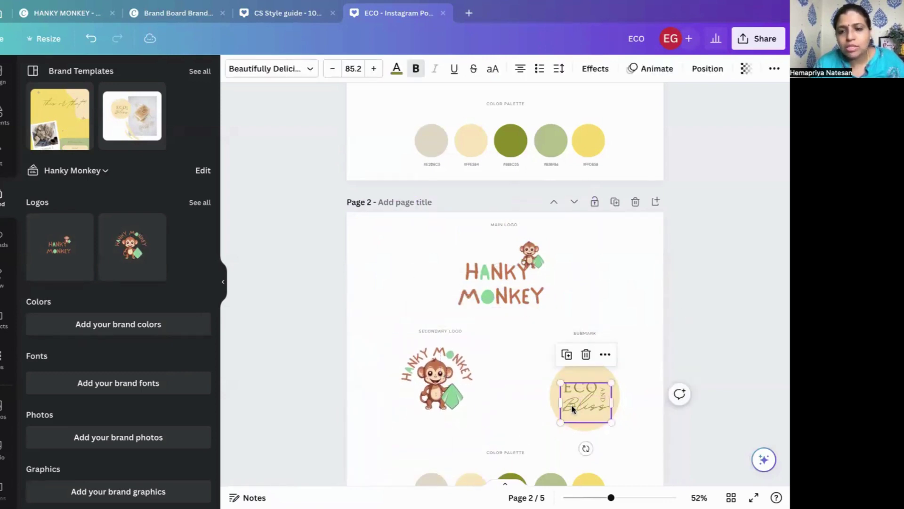
key(Delete)
click(582, 401)
key(Delete)
click(601, 394)
key(Delete)
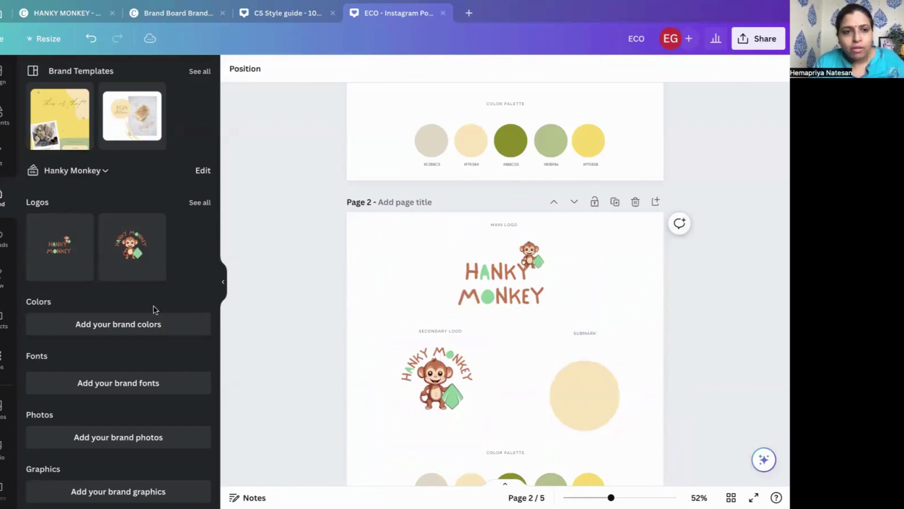
Add the monkey icon from Brand Icons, shrink it, and place it left of the submark circle
scroll(97, 339, down, 2)
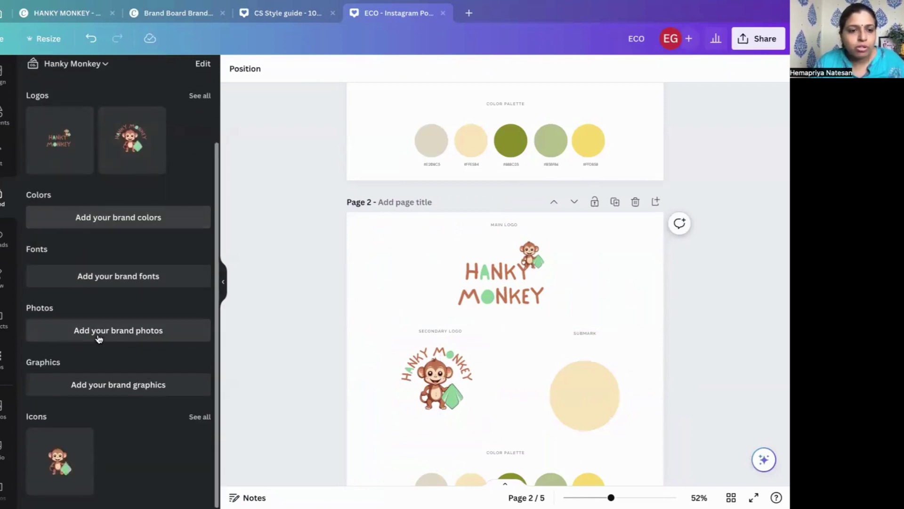
click(77, 481)
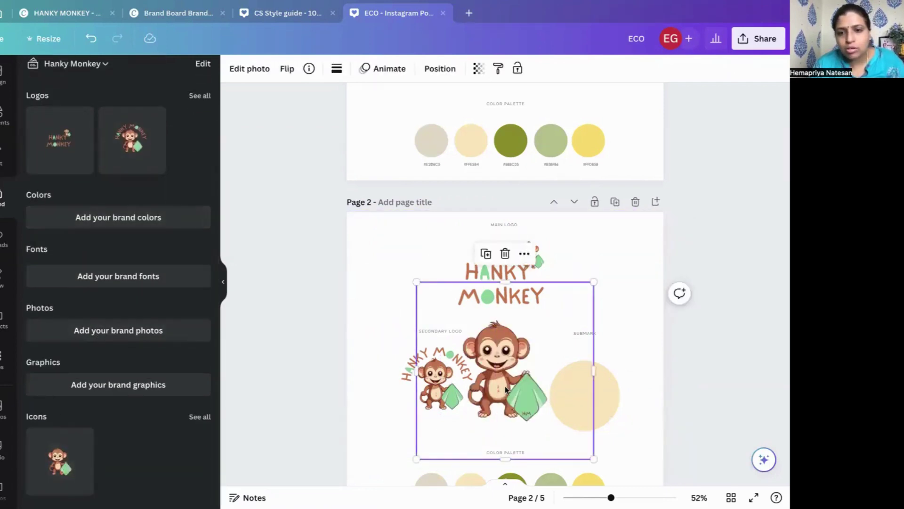
drag(505, 385, 588, 398)
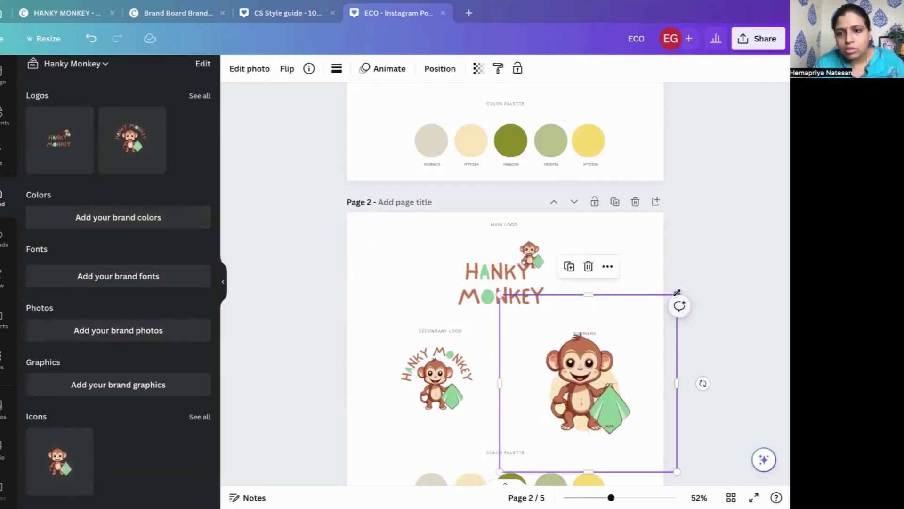
drag(677, 295, 601, 370)
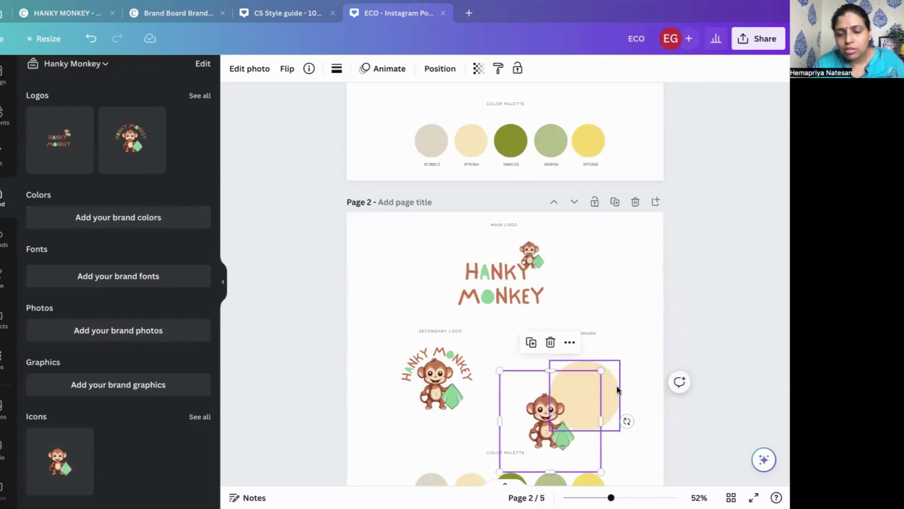
drag(539, 432, 578, 405)
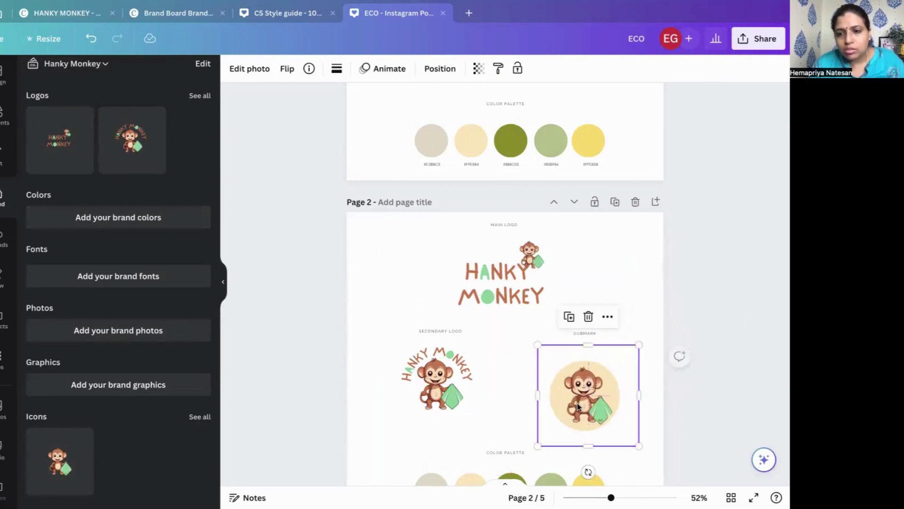
click(722, 399)
drag(605, 378, 562, 368)
Fill the submark circle with #f8dbb6 from the logo's photo colours
click(611, 398)
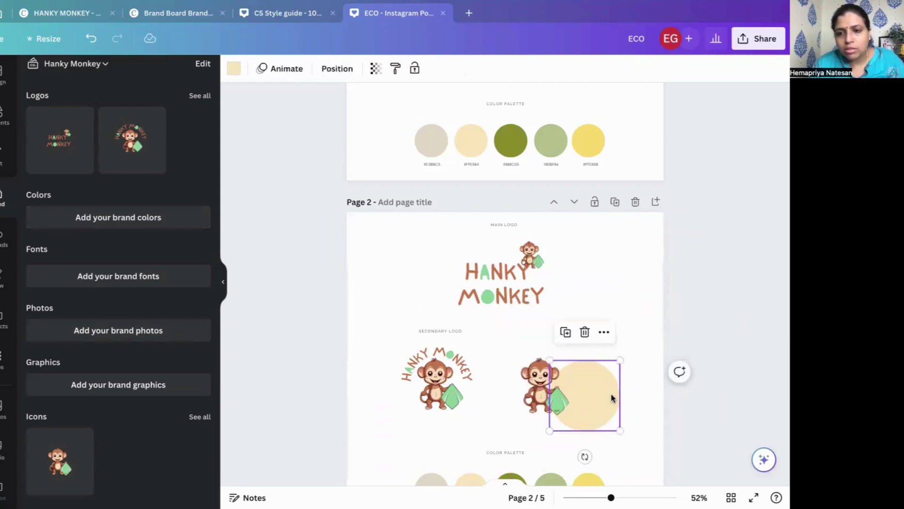
click(235, 69)
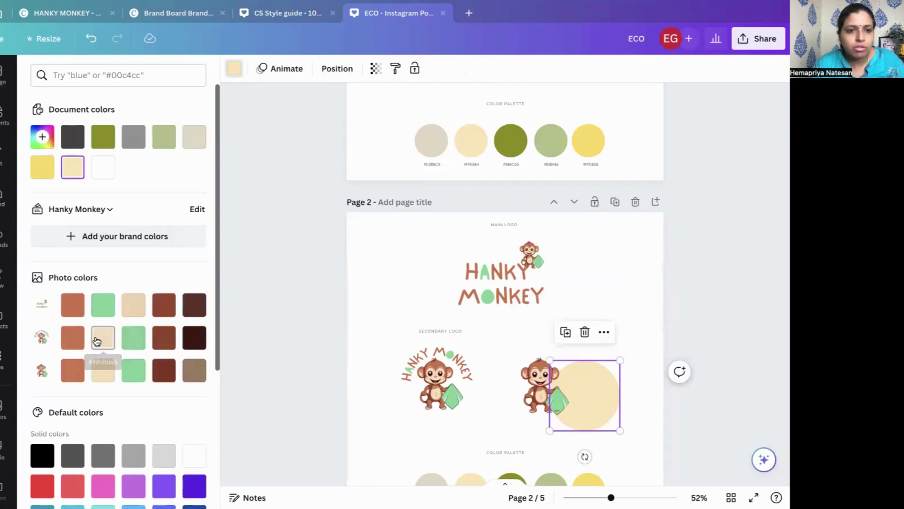
click(97, 340)
key(Escape)
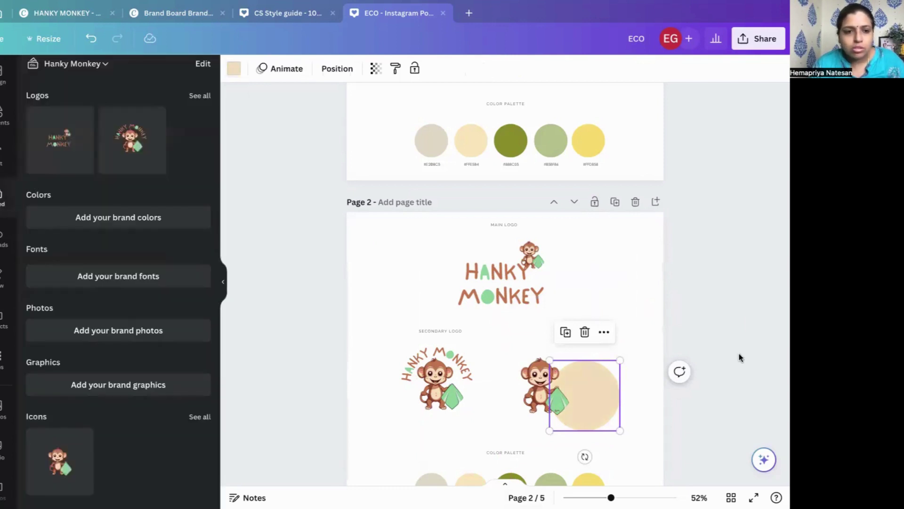
Upload 13.png as a third logo to the Hanky Monkey kit and keep its five extracted colours
click(124, 228)
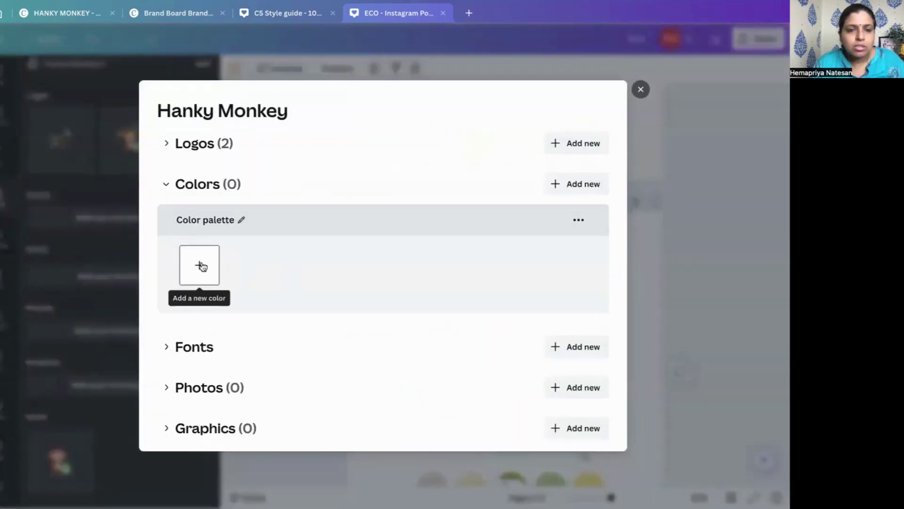
click(213, 145)
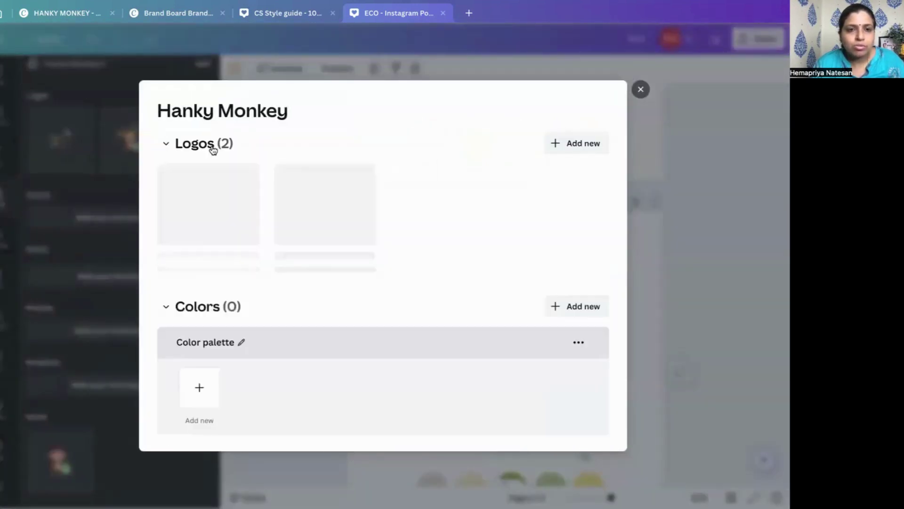
click(596, 146)
click(573, 203)
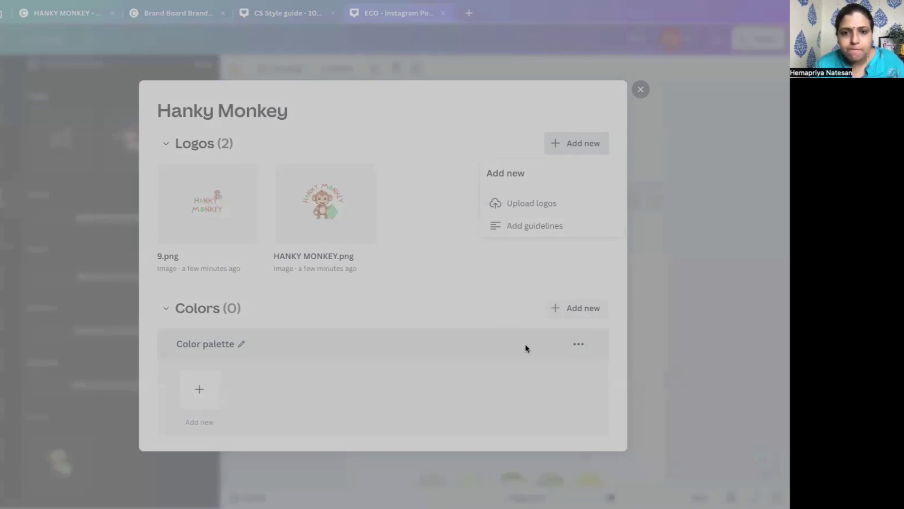
double_click(581, 365)
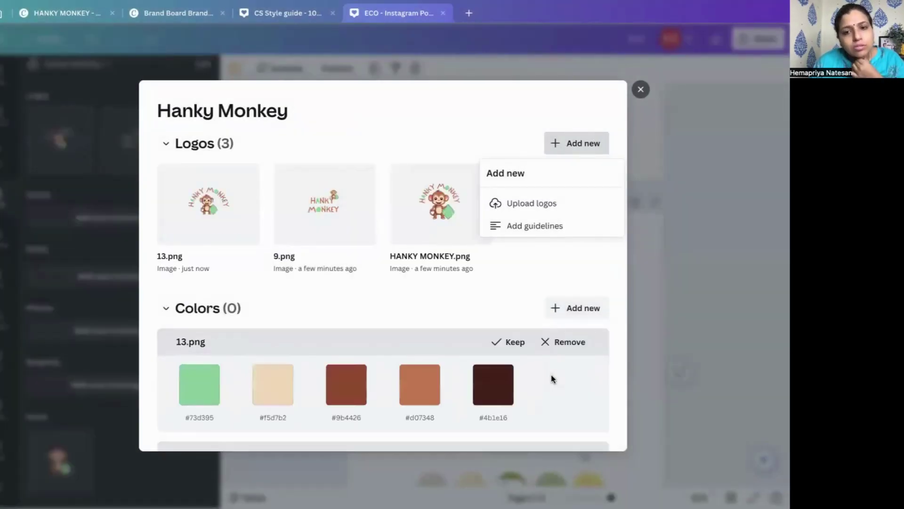
click(512, 342)
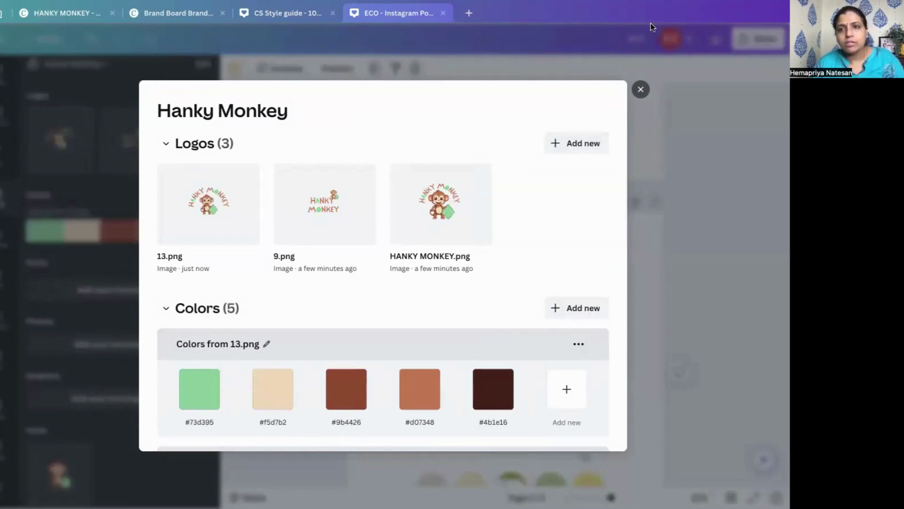
click(683, 196)
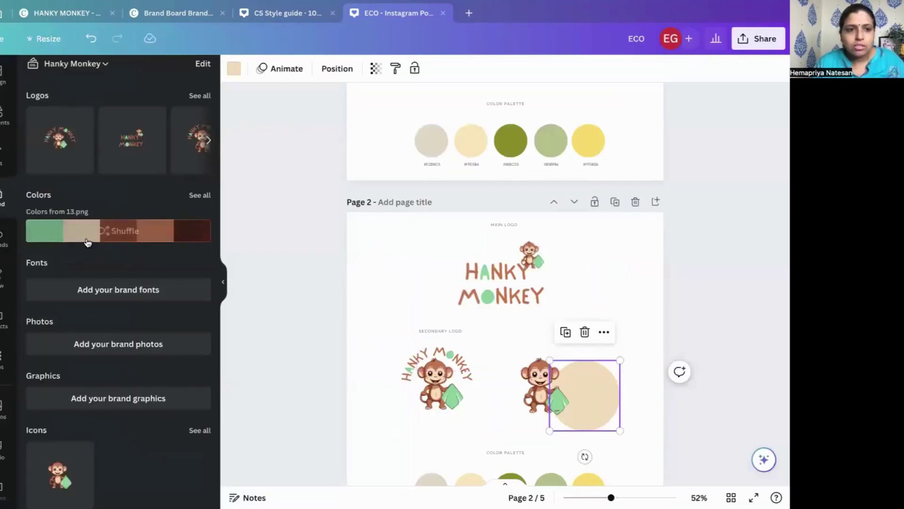
Fill the submark circle with brand beige #f5d7b2 and centre the monkey icon inside it
click(234, 69)
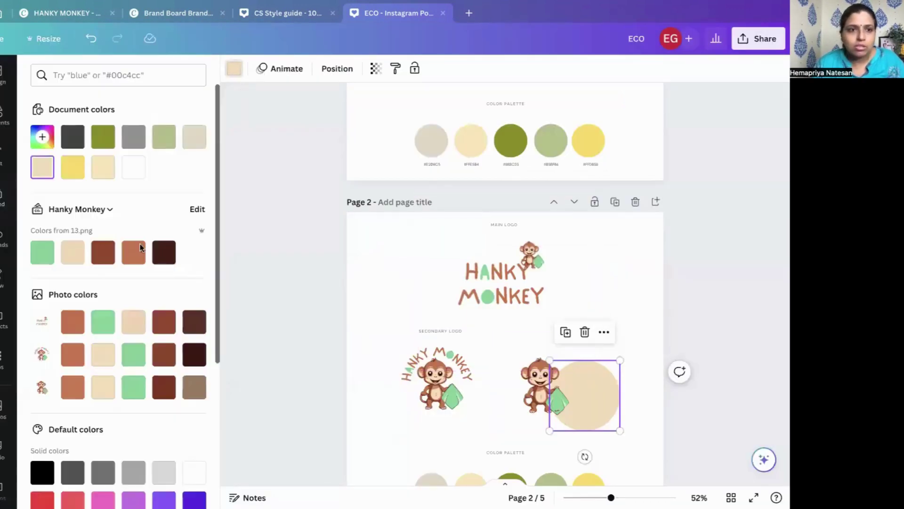
click(73, 252)
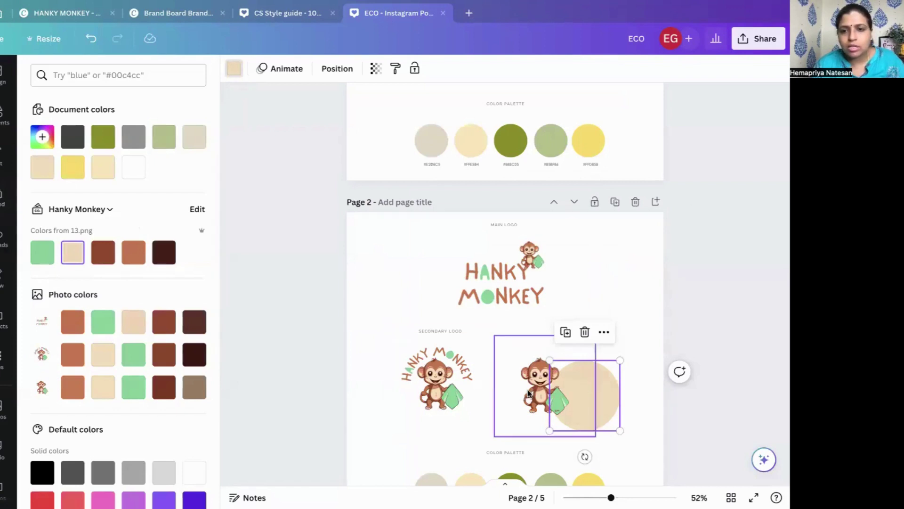
drag(529, 394, 572, 398)
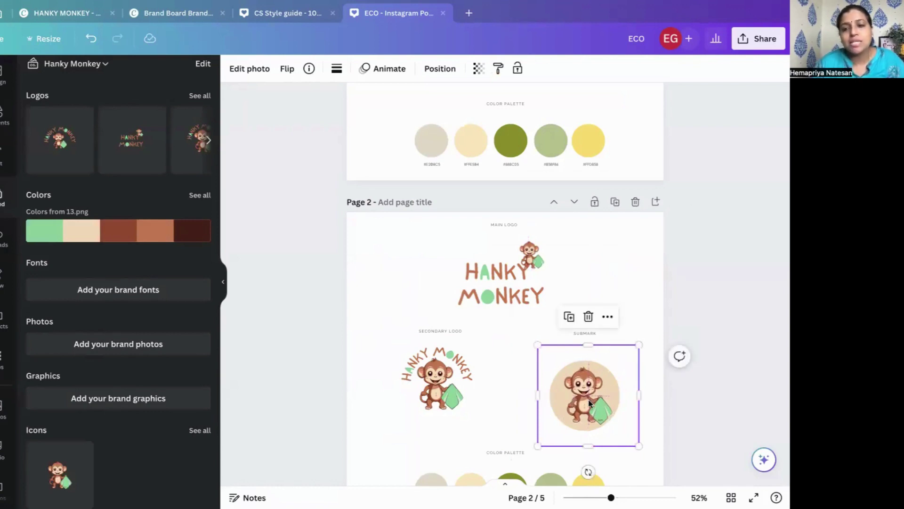
click(705, 364)
Recolour the first two palette circles brand beige and brand orange #d07348
scroll(705, 377, down, 3)
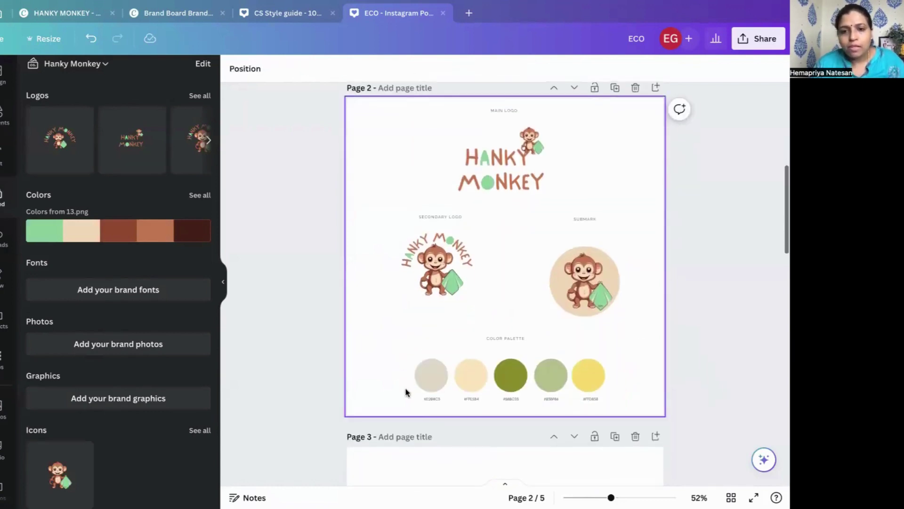
click(427, 381)
click(234, 69)
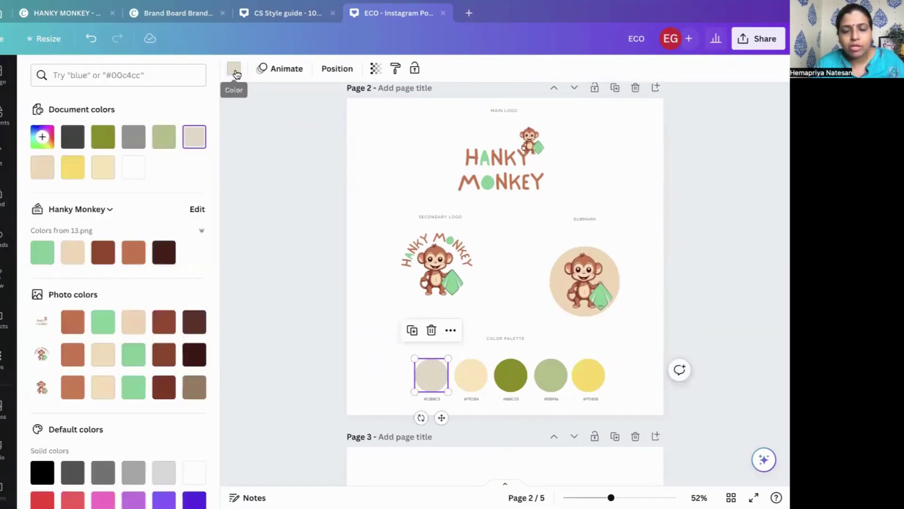
click(72, 252)
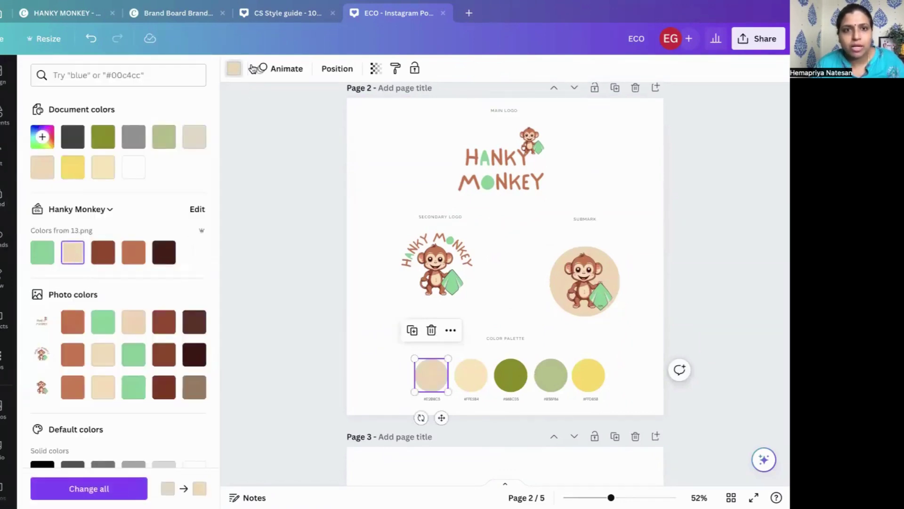
click(470, 375)
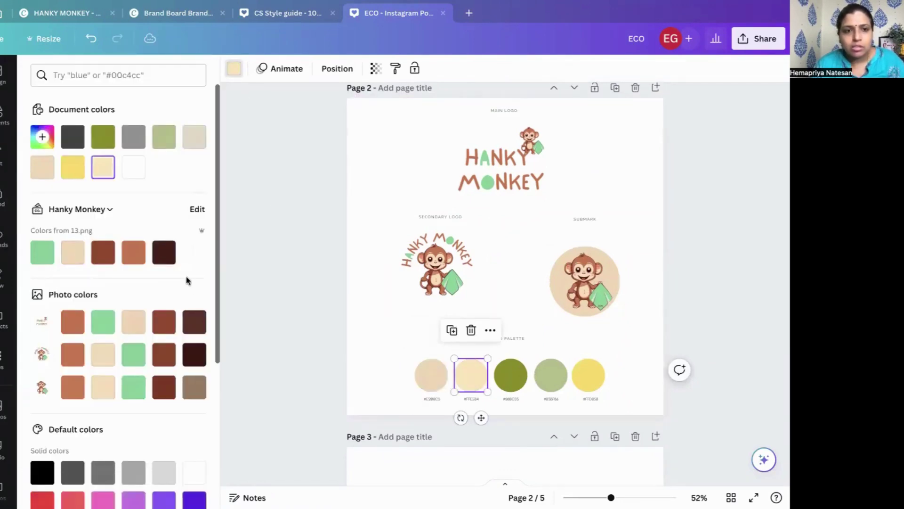
click(134, 253)
Recolour the third, fourth and fifth circles brand green #73d395, orange and brown
click(511, 375)
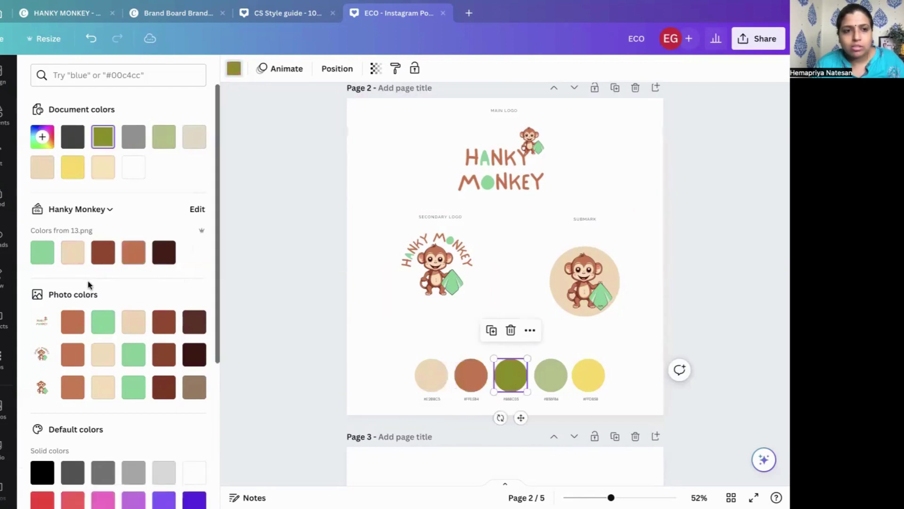
click(42, 252)
click(551, 375)
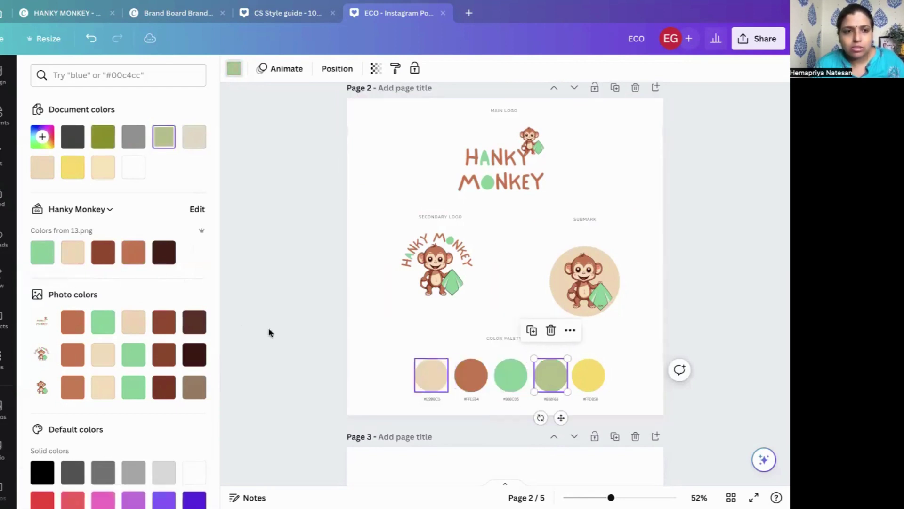
click(134, 253)
click(589, 374)
click(103, 253)
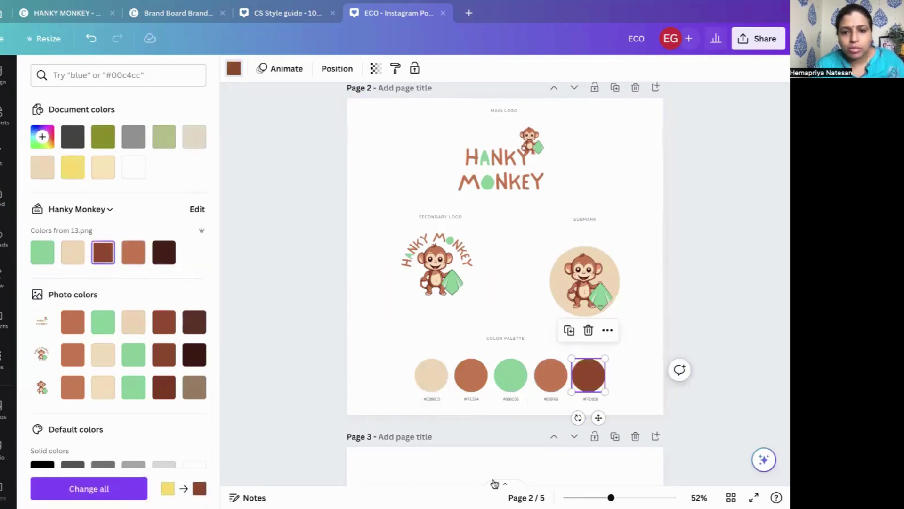
click(432, 399)
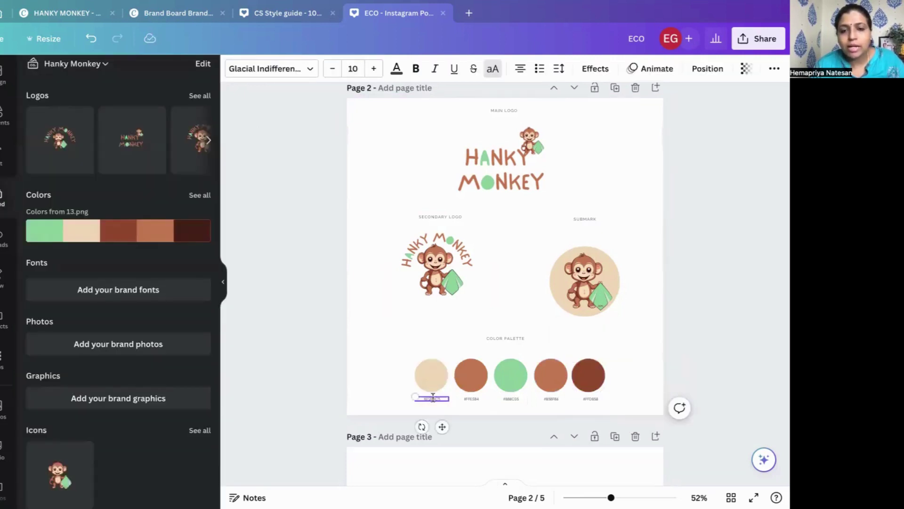
Label the first palette circle with its beige hex code #F5D7B2
click(429, 379)
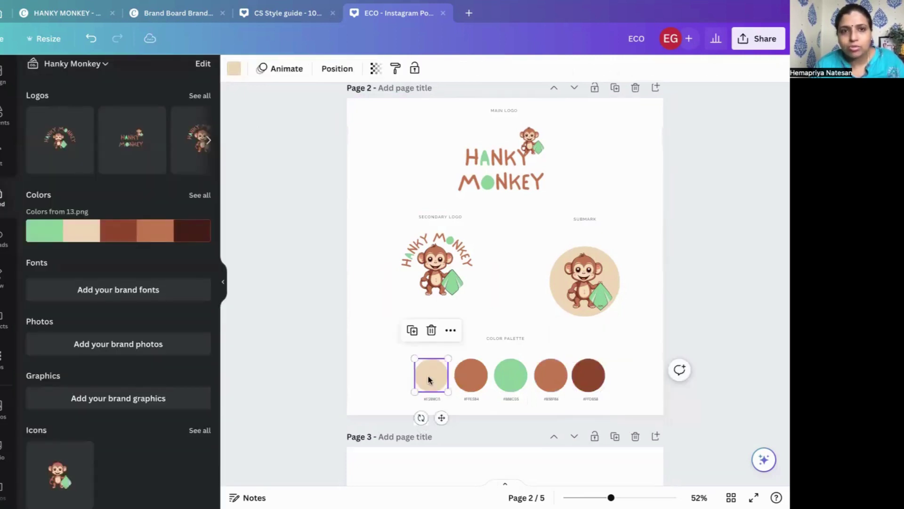
click(234, 68)
click(42, 138)
key(ctrl+c)
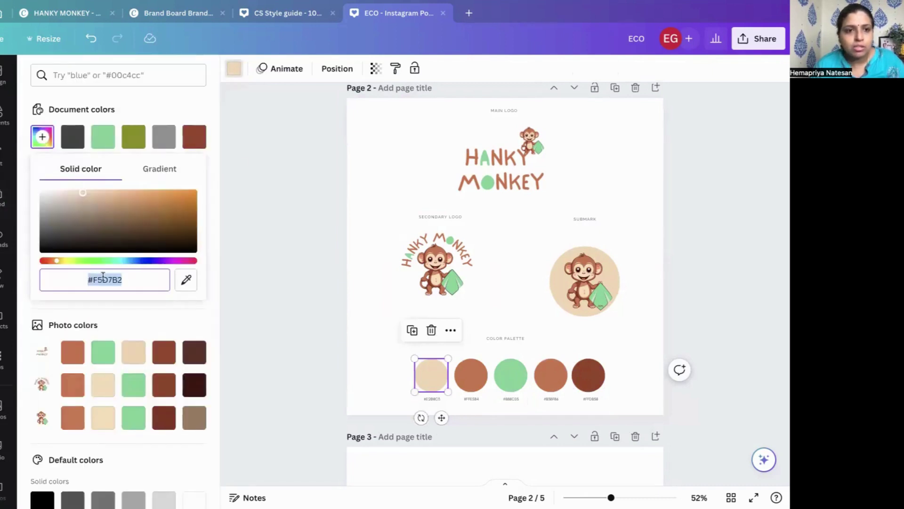
click(432, 399)
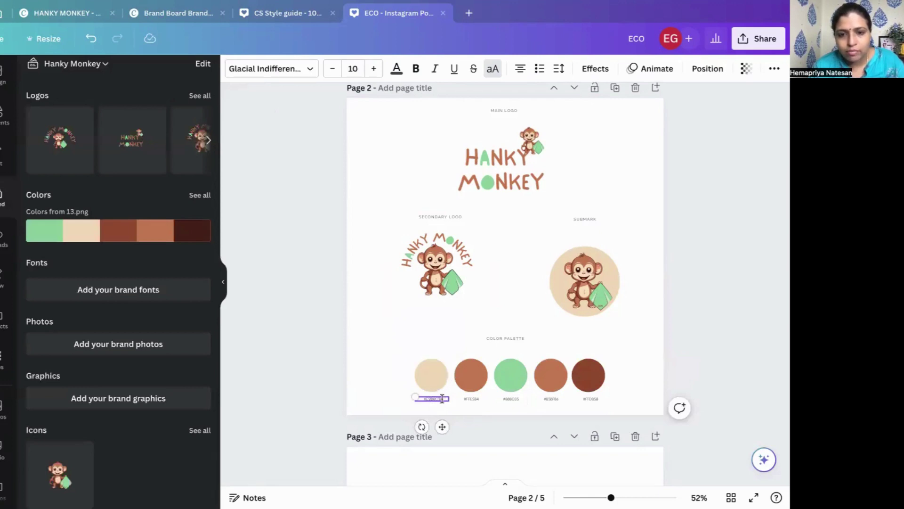
key(ctrl+v)
double_click(478, 398)
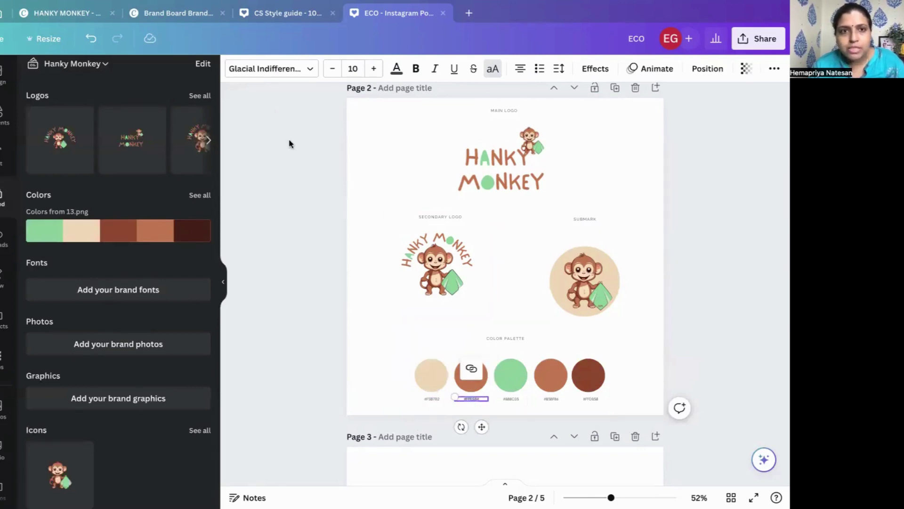
click(719, 320)
Label the second circle with its orange hex code #D07348
click(471, 376)
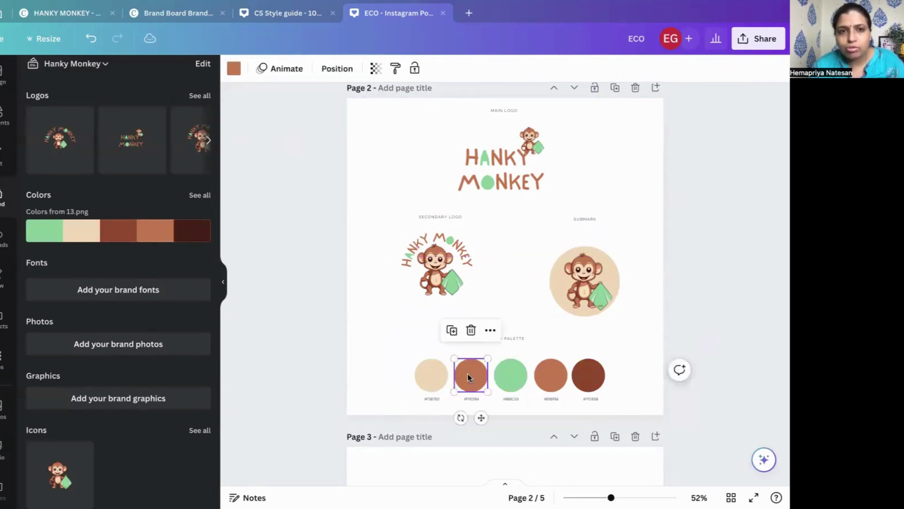
click(234, 70)
click(41, 137)
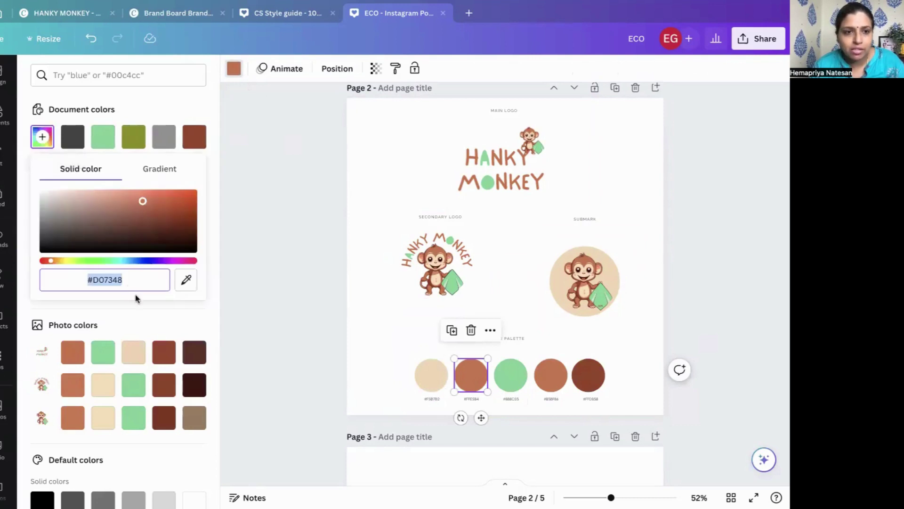
click(476, 402)
click(476, 401)
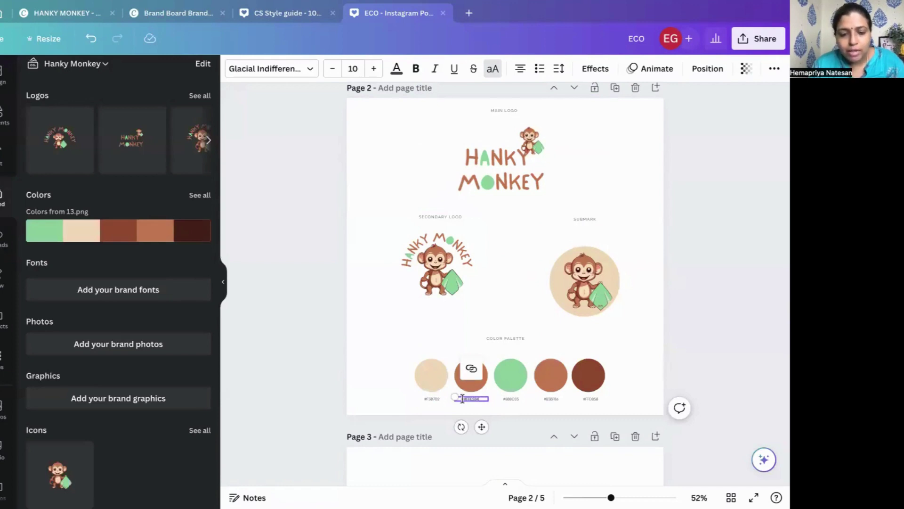
Look up the green third circle's hex code, #73D395
click(517, 399)
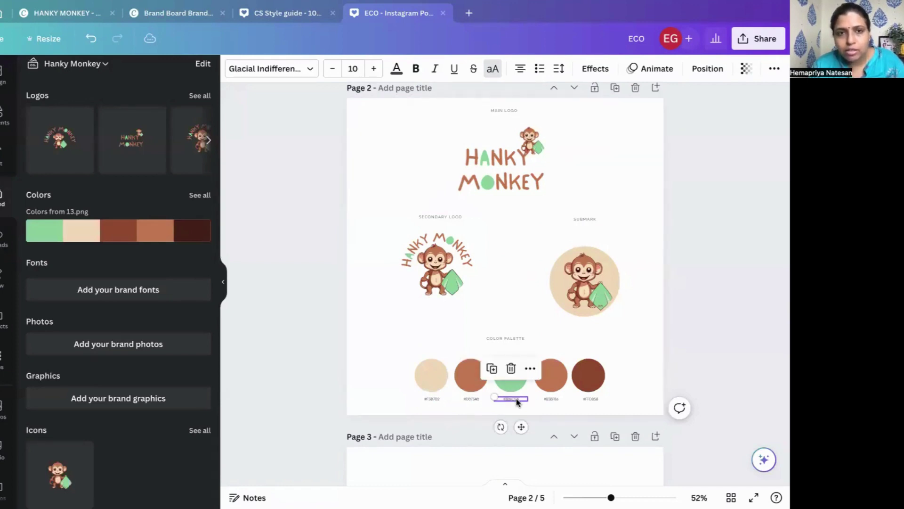
click(517, 384)
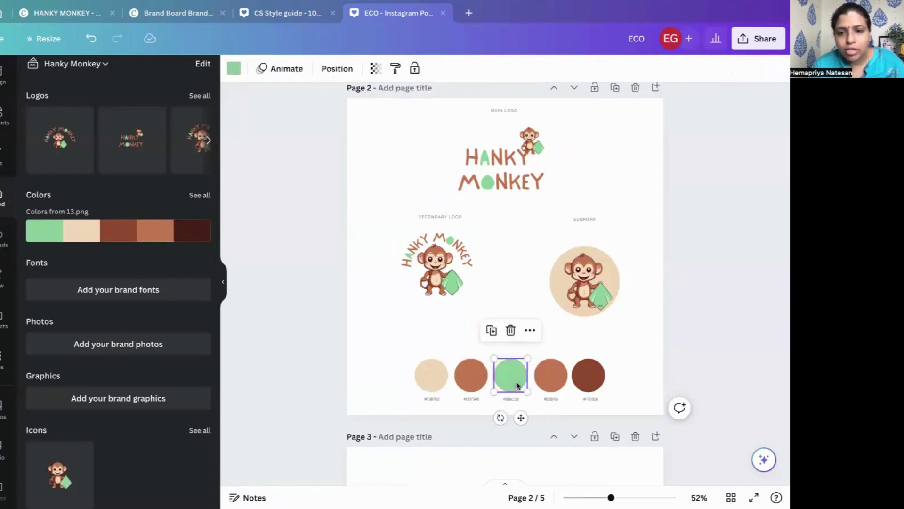
click(234, 68)
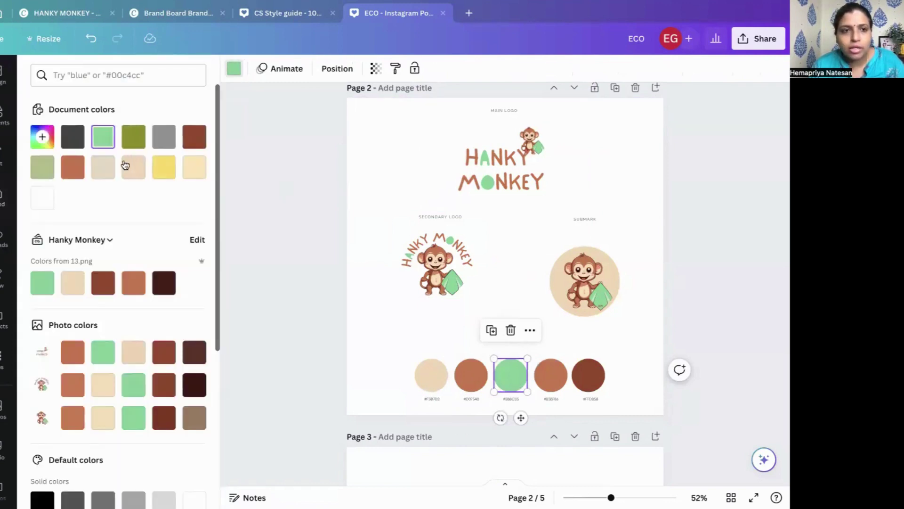
click(42, 136)
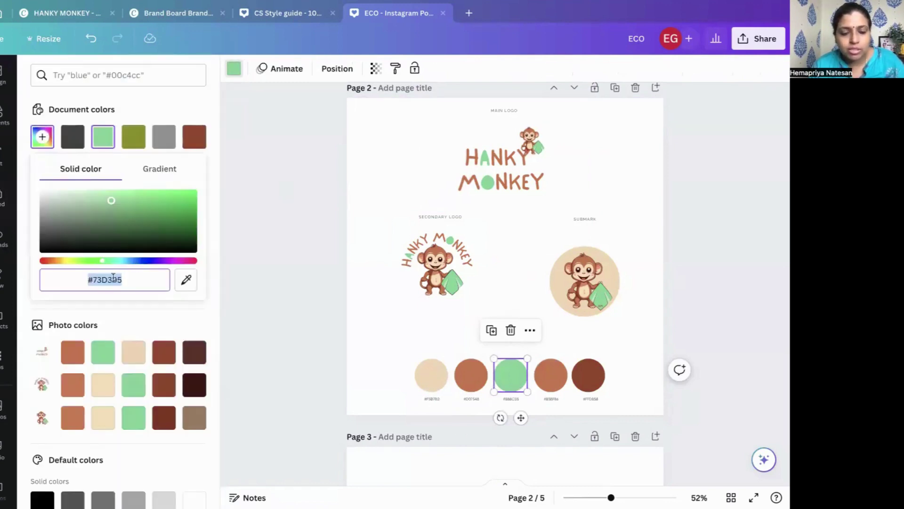
Delete the duplicate orange fourth circle and its leftover #E8BF84 label
click(520, 399)
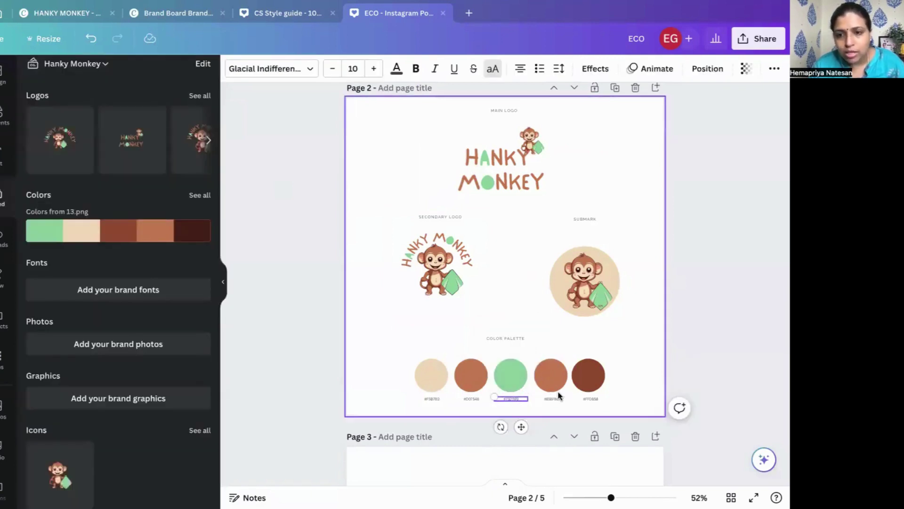
click(550, 376)
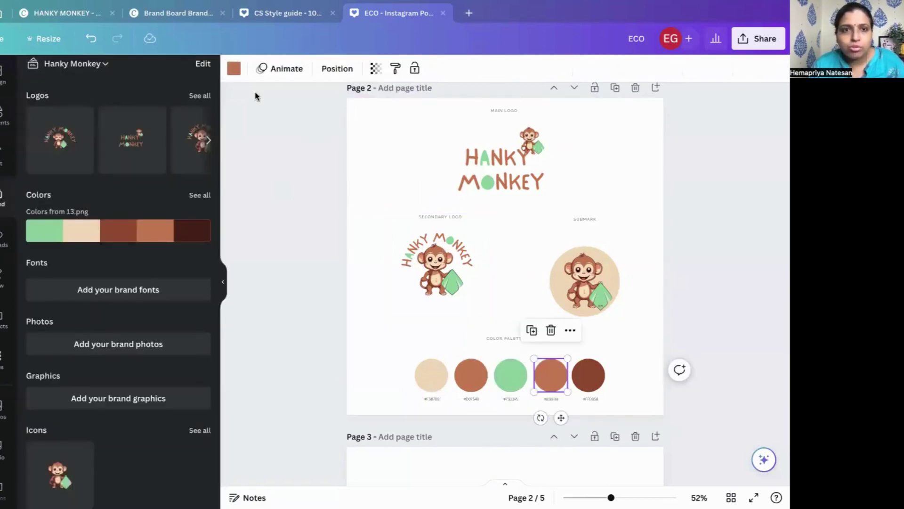
click(234, 70)
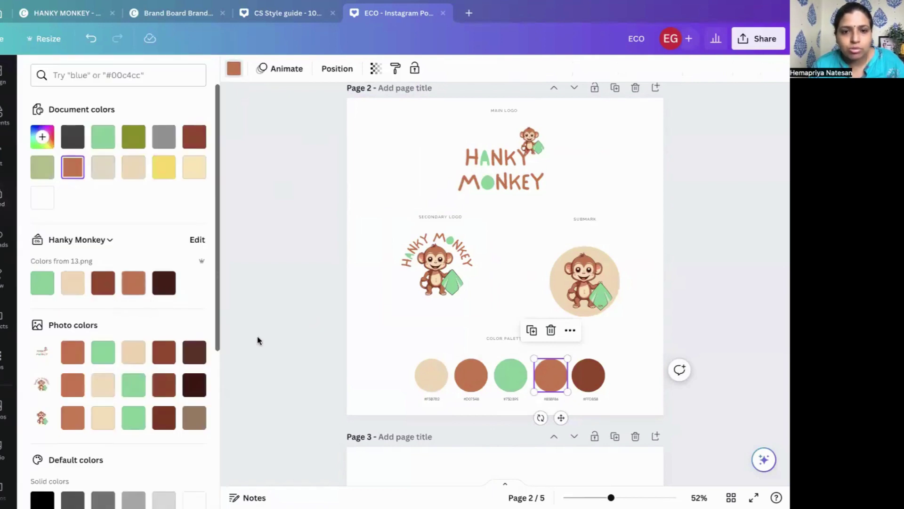
click(551, 330)
click(551, 398)
click(551, 368)
Move the brown circle beside the green, then undo and redo to restore the fourth circle
drag(558, 355, 559, 379)
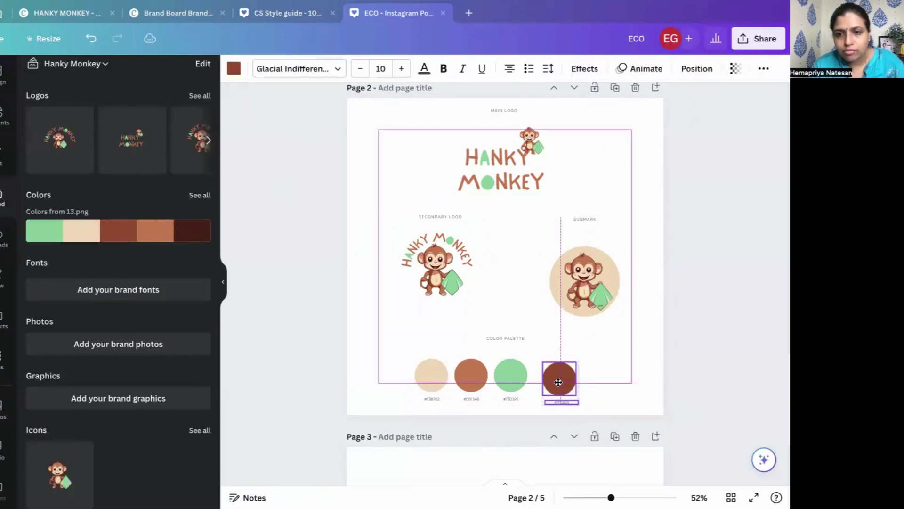
click(671, 390)
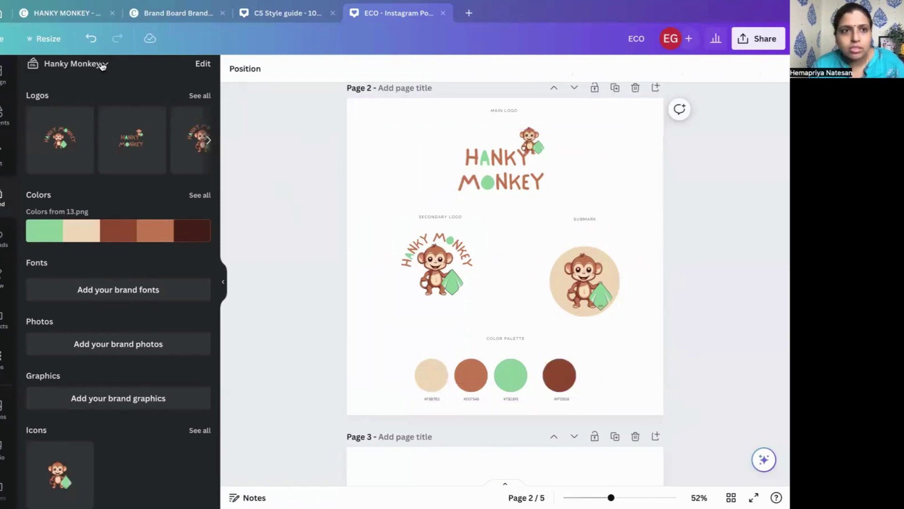
click(91, 38)
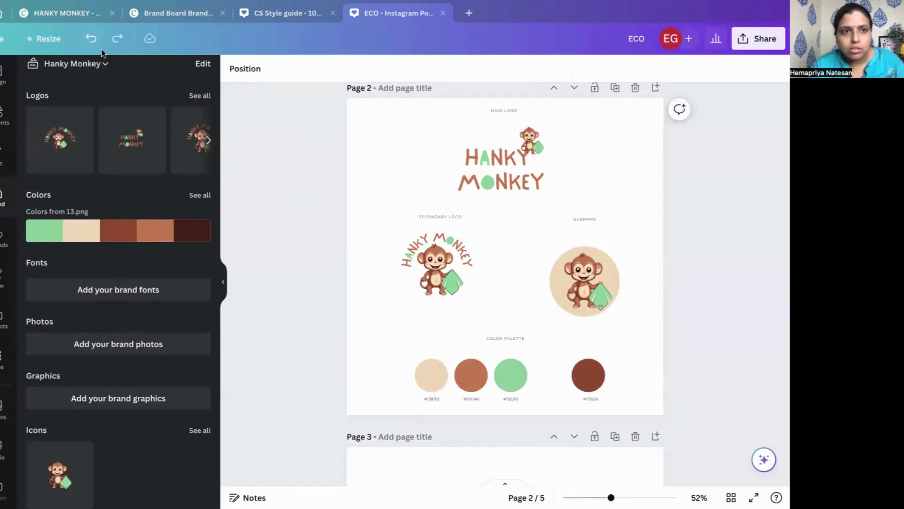
click(91, 38)
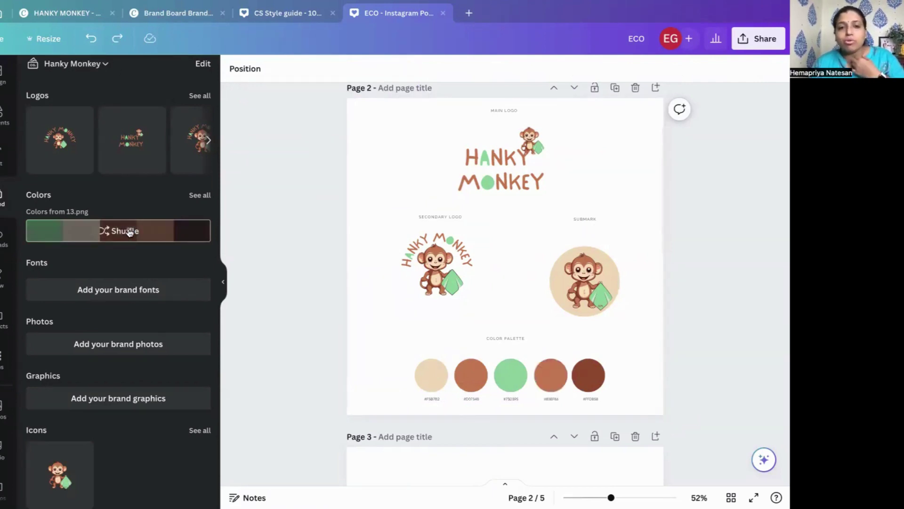
Recolour the fourth palette circle pale green #C4E6D0 by sampling it with the eyedropper
click(2, 81)
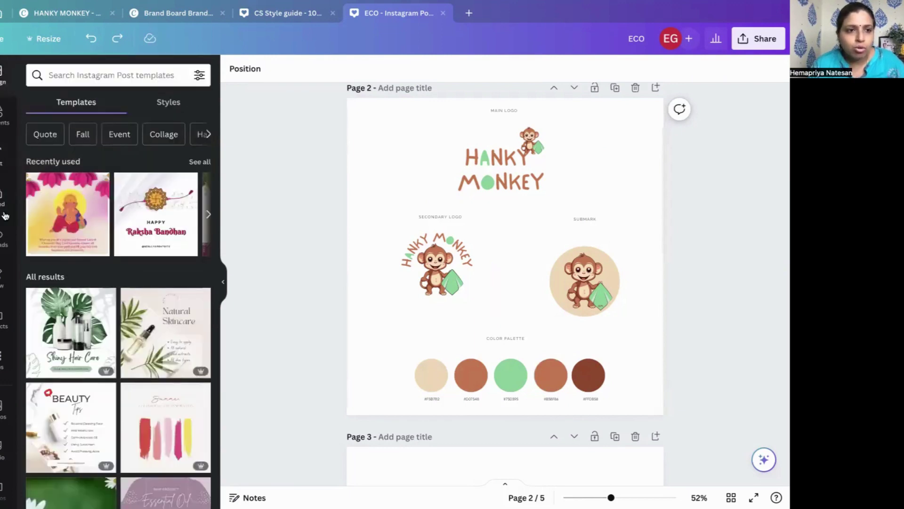
click(541, 371)
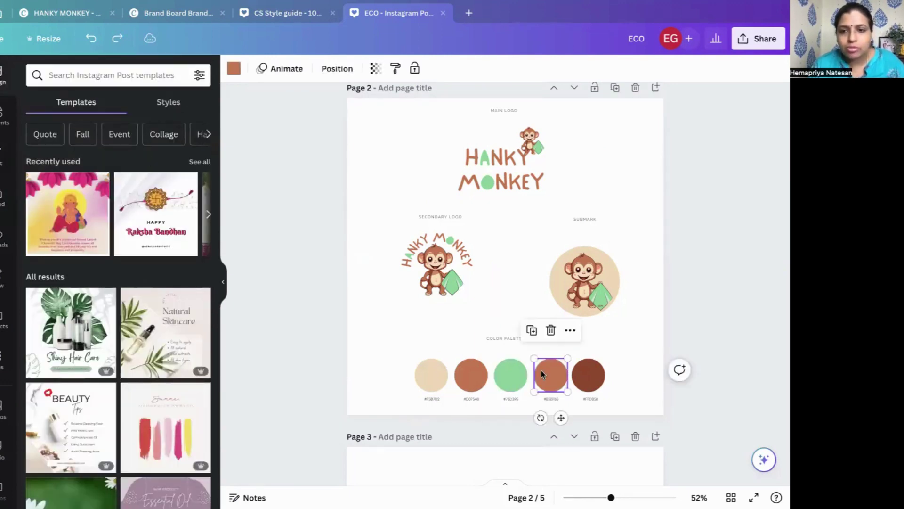
click(234, 68)
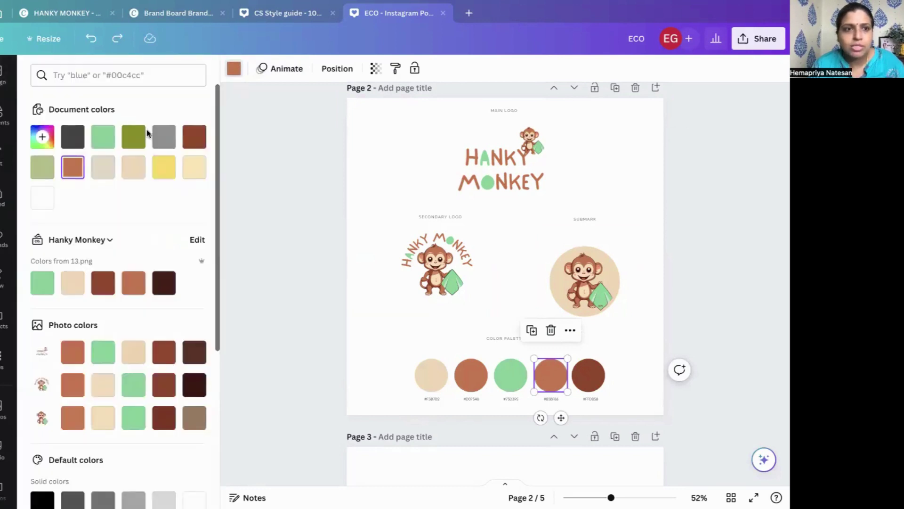
click(34, 139)
click(186, 279)
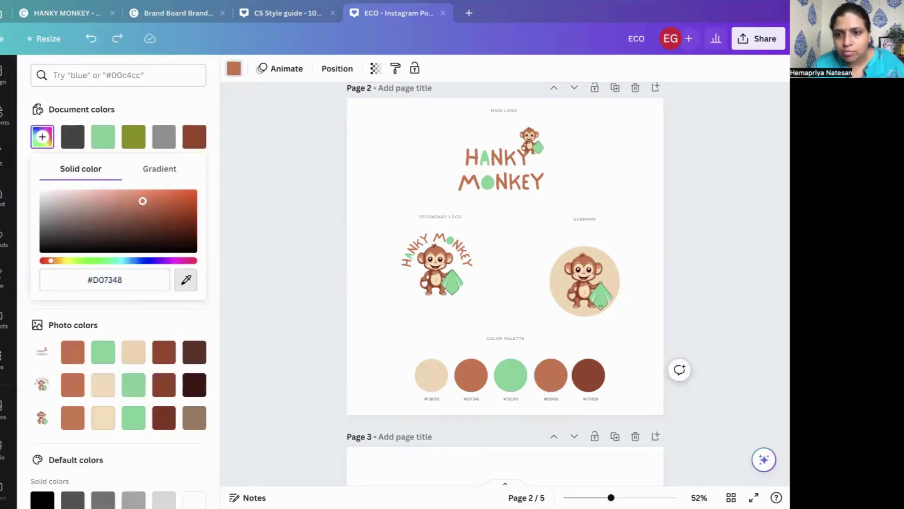
click(597, 294)
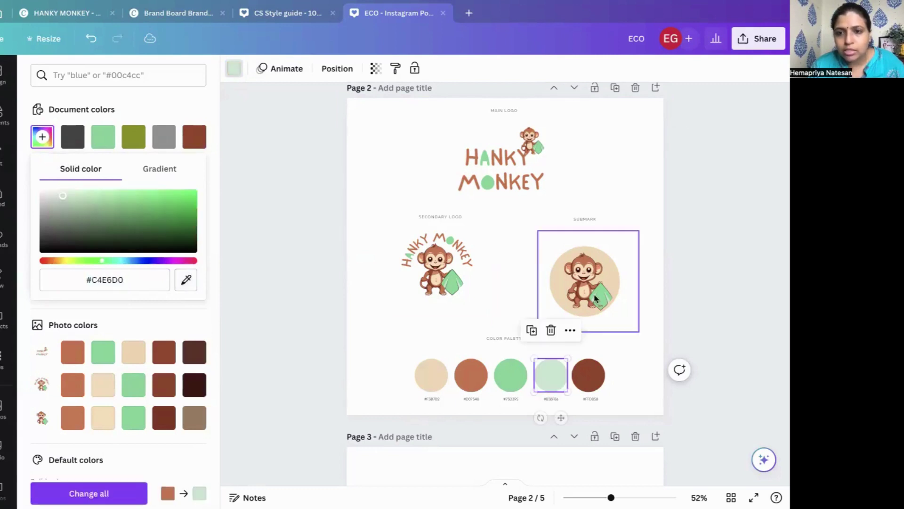
click(644, 384)
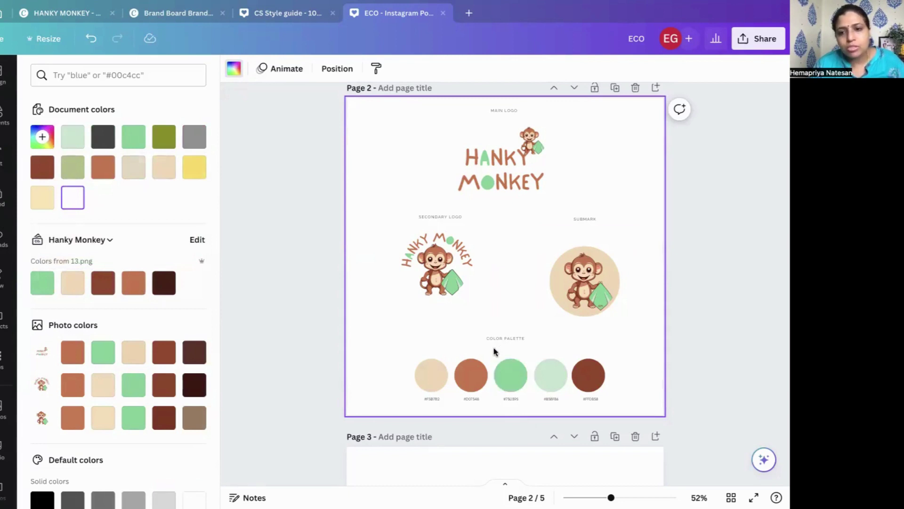
Move the two green circles up and out of the palette row
drag(493, 351, 542, 375)
click(592, 375)
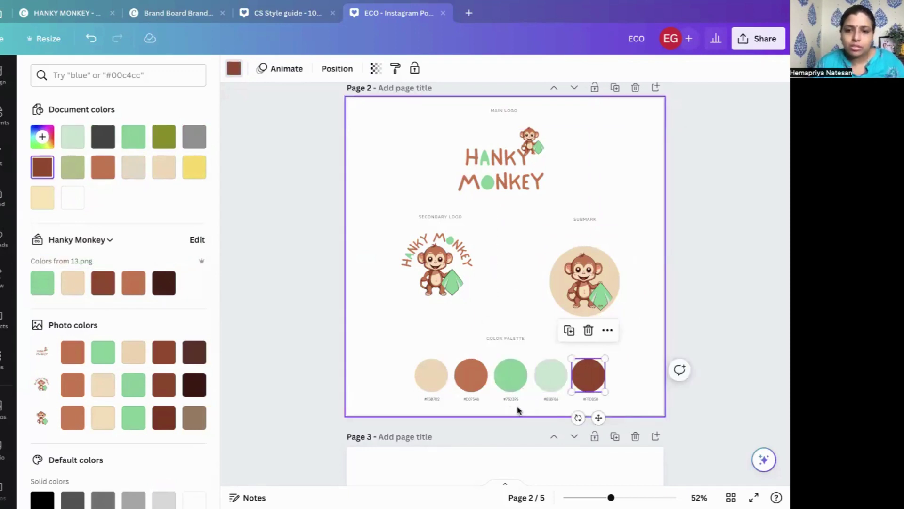
click(494, 406)
drag(493, 404, 644, 325)
click(544, 377)
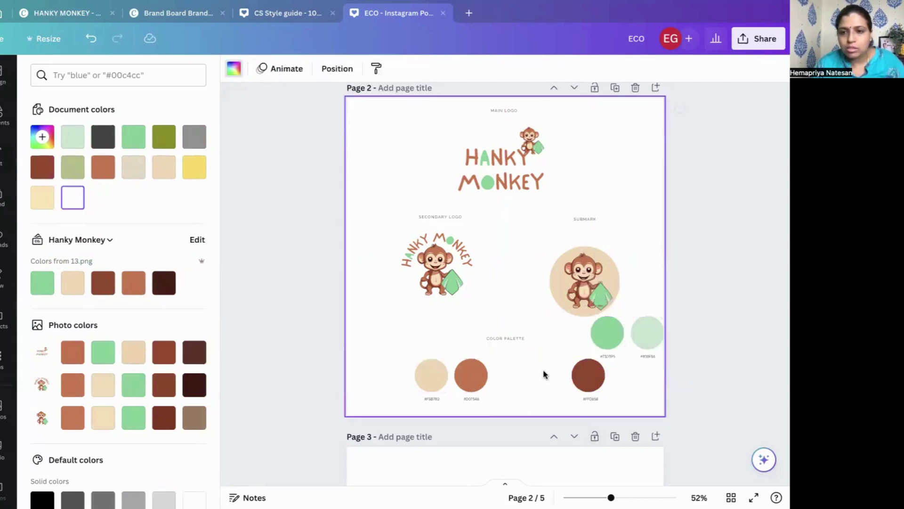
Slide the dark brown circle left into third place in the row
drag(554, 359, 601, 387)
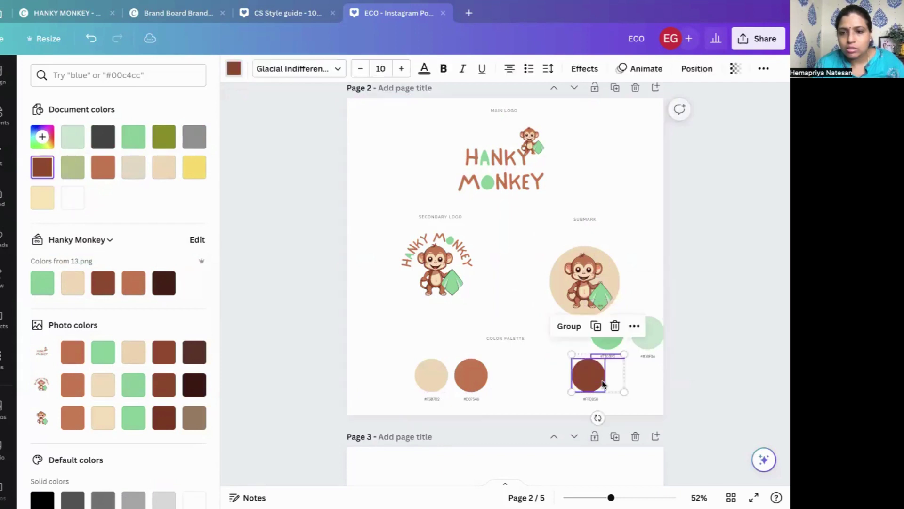
click(500, 350)
drag(547, 358, 605, 394)
click(565, 367)
drag(565, 362, 507, 372)
click(613, 373)
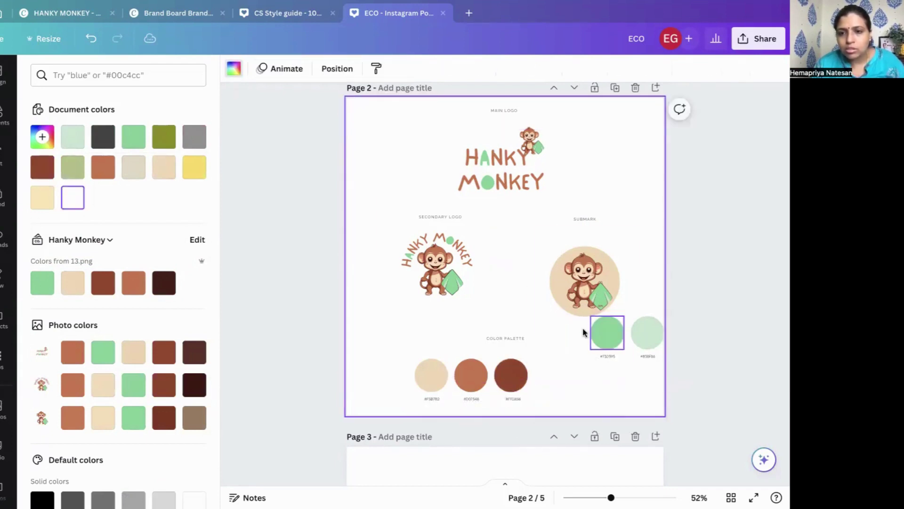
Move the two green circles with their labels back into the end of the row
drag(589, 340, 653, 329)
click(638, 377)
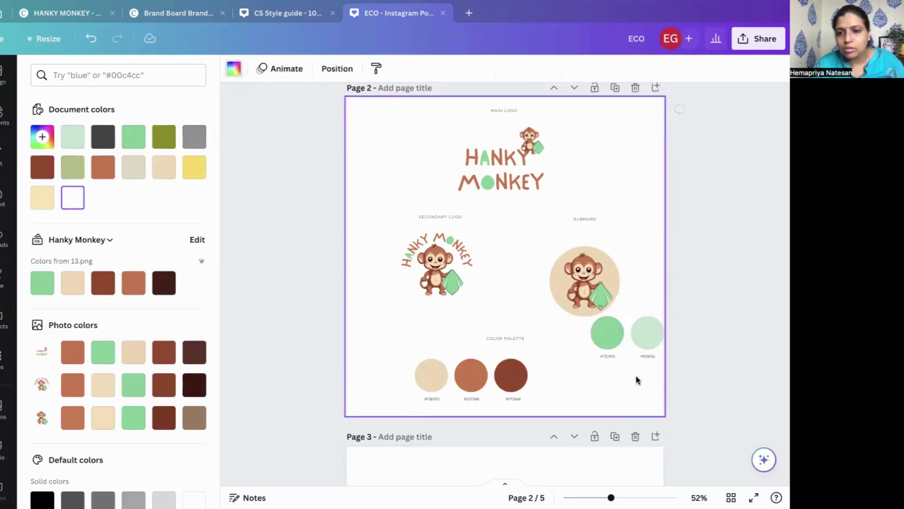
drag(618, 374, 635, 348)
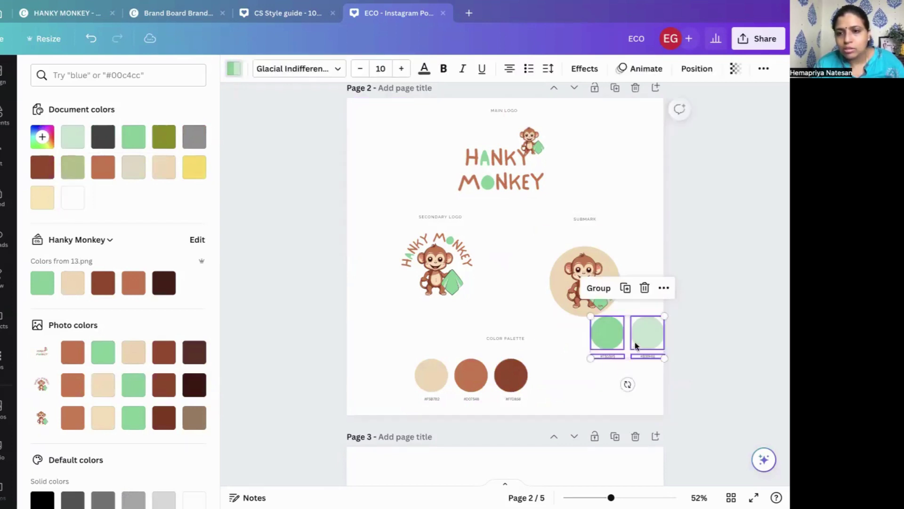
drag(636, 346, 582, 377)
click(42, 137)
click(311, 253)
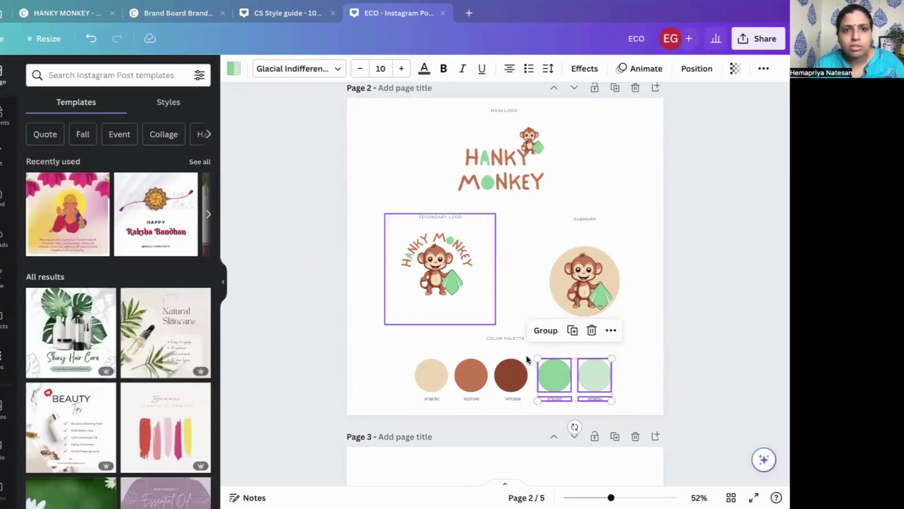
Look up the pale green circle's hex value
click(599, 371)
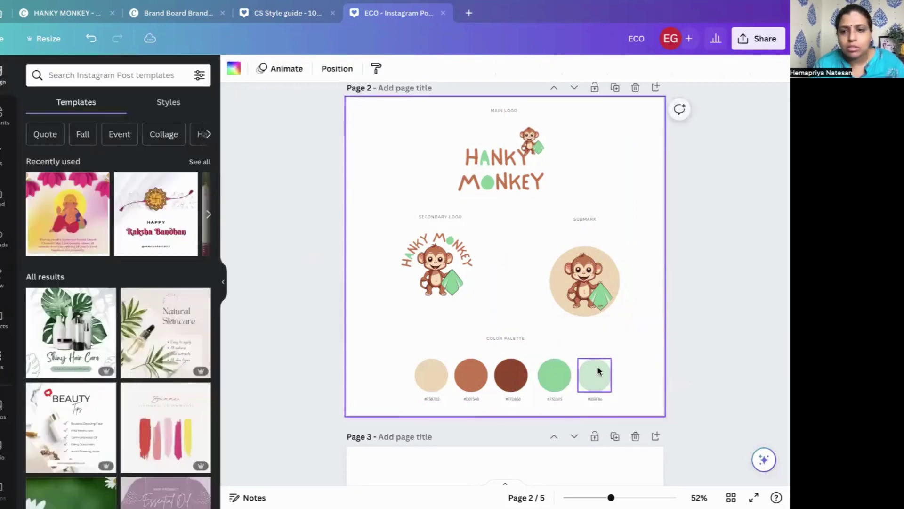
click(234, 68)
click(42, 137)
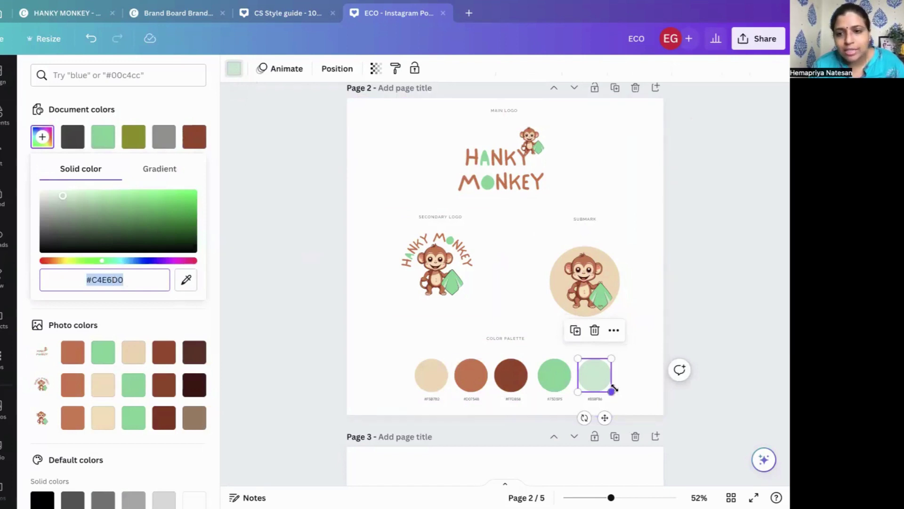
Read the dark brown circle's hex #9B4426 and relabel the swatch beneath it
click(603, 402)
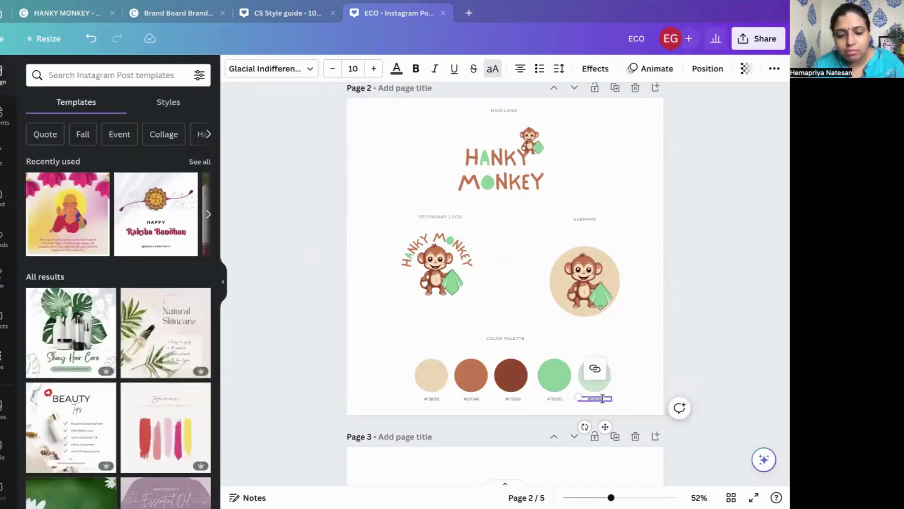
click(561, 387)
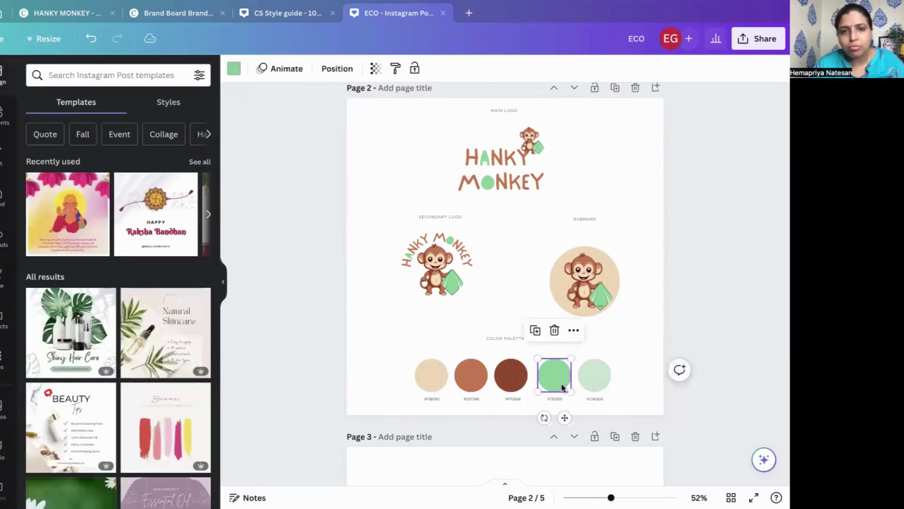
click(513, 371)
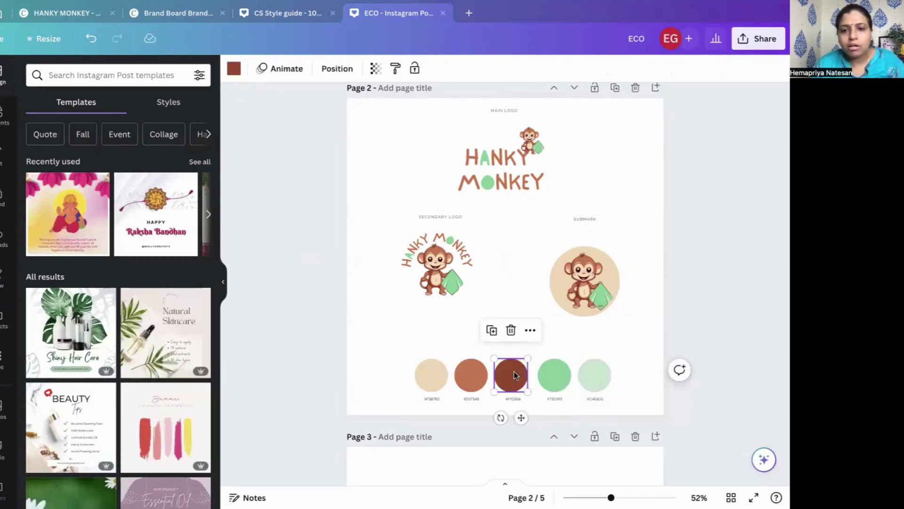
click(234, 70)
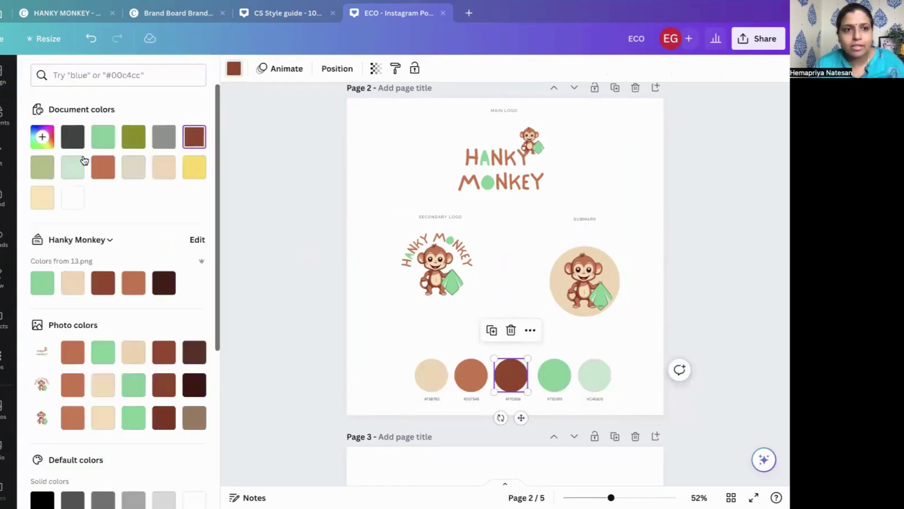
click(43, 138)
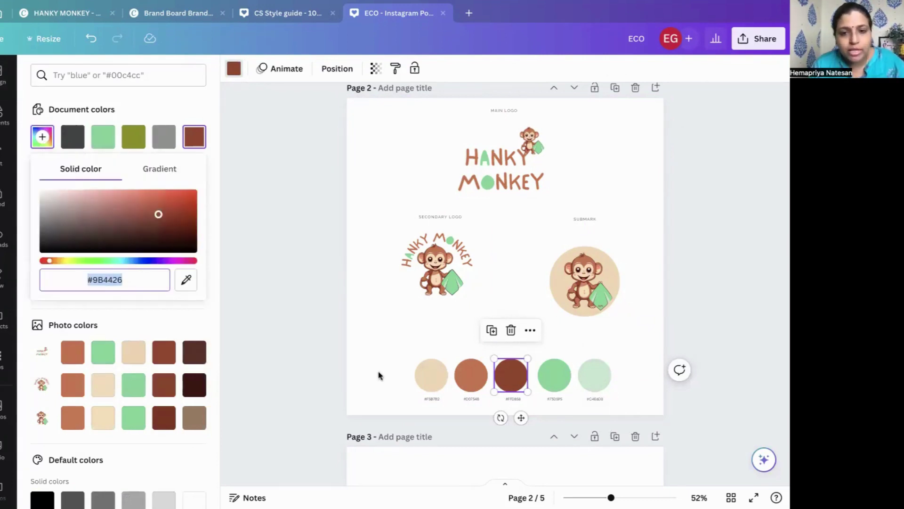
click(515, 401)
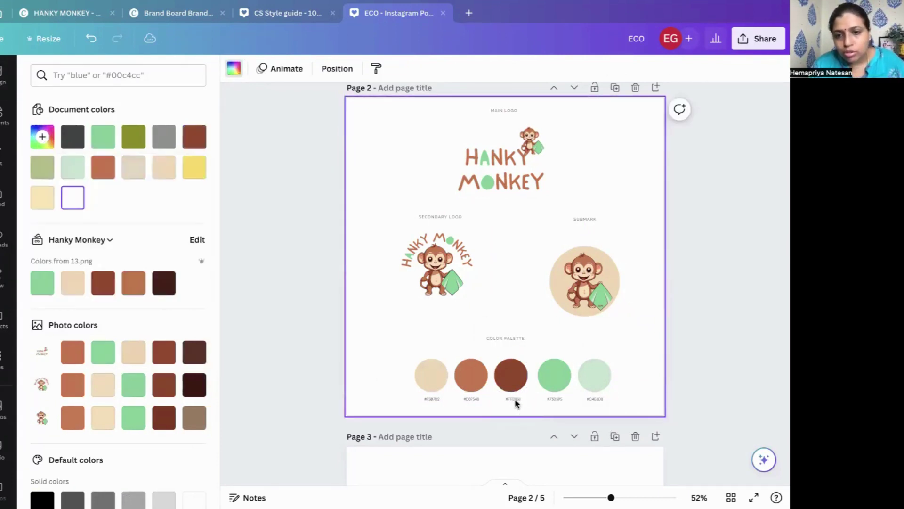
click(515, 399)
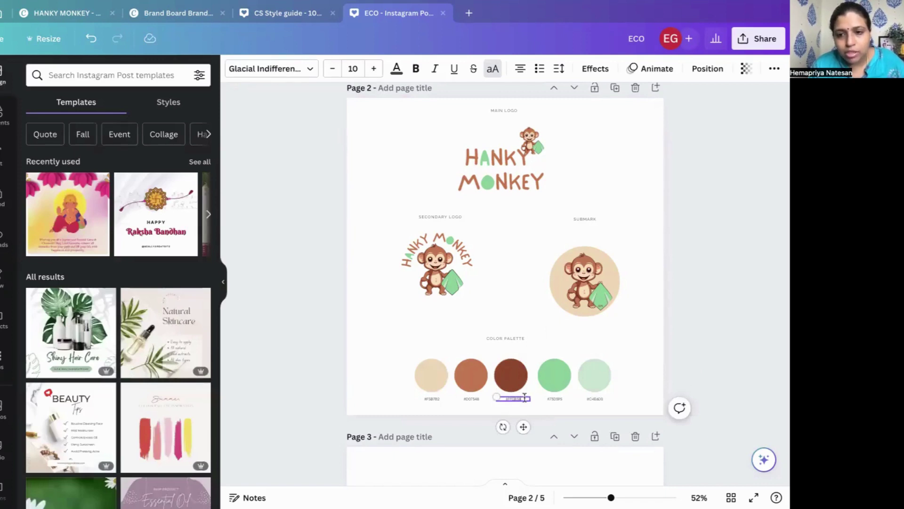
click(630, 375)
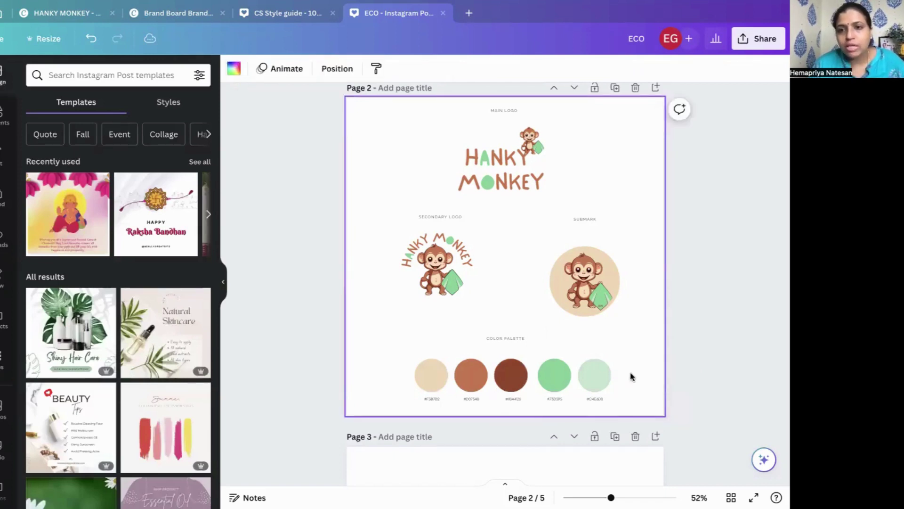